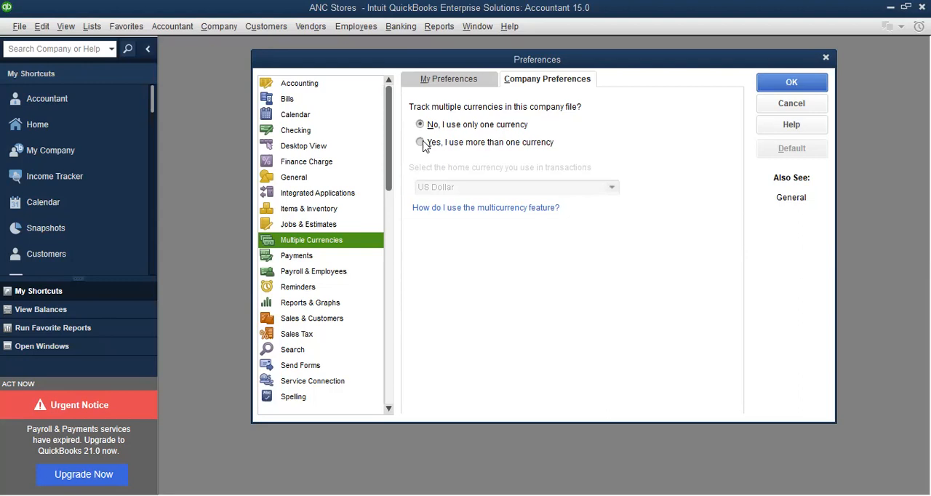
Turn on multiple currency tracking with US Dollar as the home currency, save the change and close the preferences
left_click(422, 142)
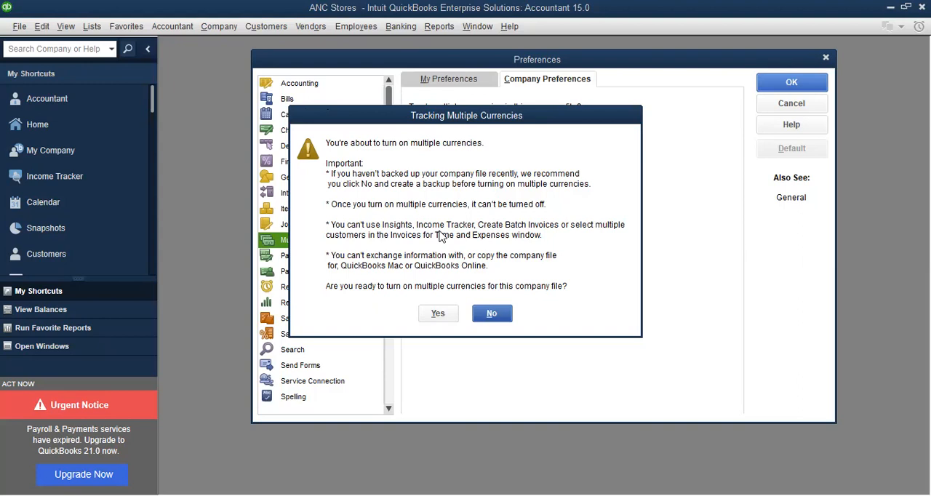
left_click(439, 313)
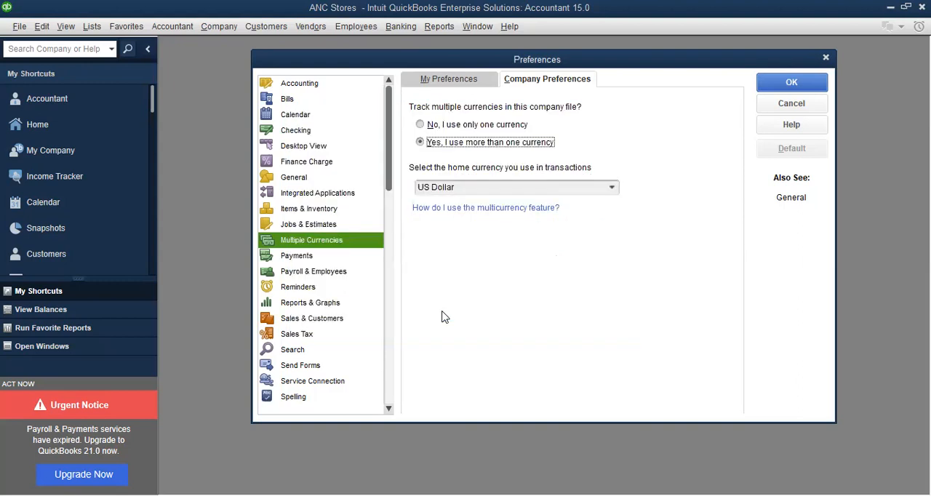
left_click(295, 259)
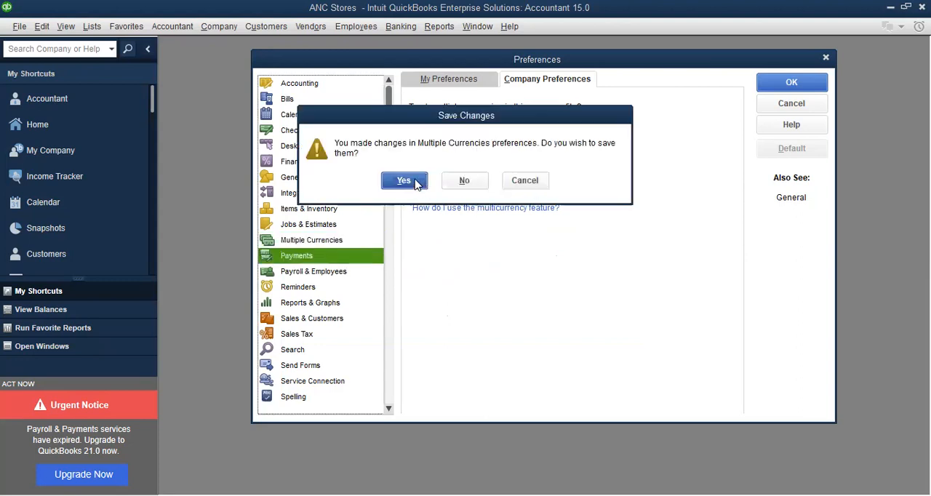
left_click(405, 181)
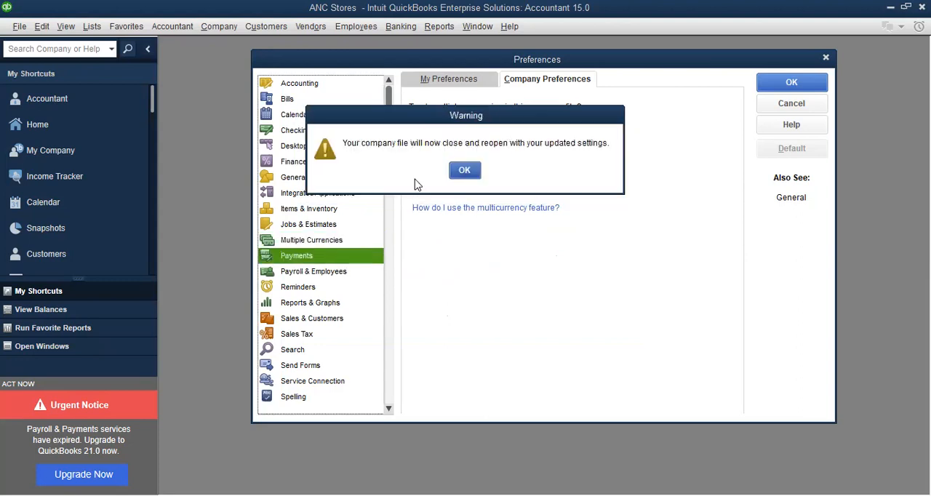
left_click(466, 171)
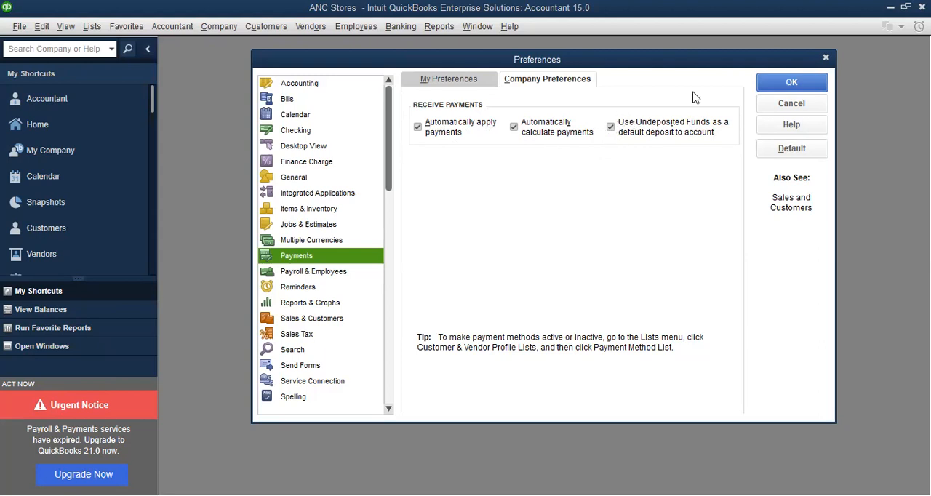
left_click(812, 80)
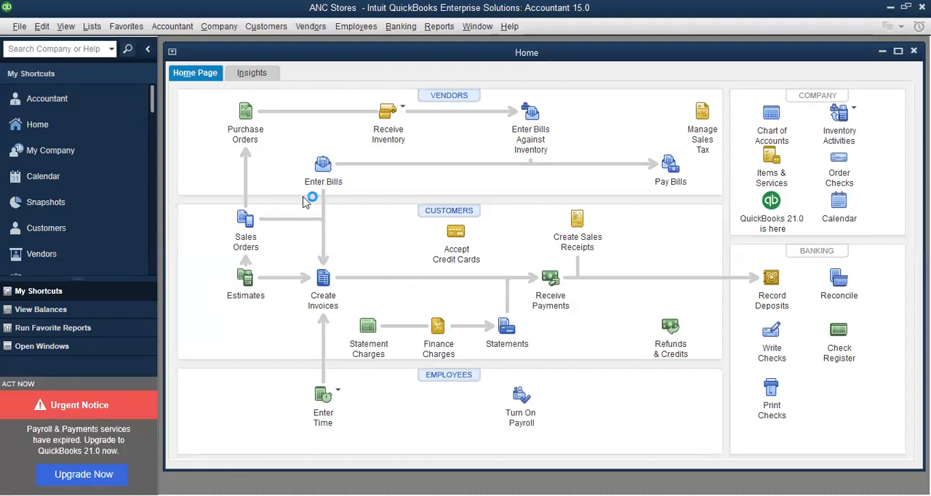
In the Payments company preferences, disable using Undeposited Funds as the default deposit-to account and save the change
left_click(45, 26)
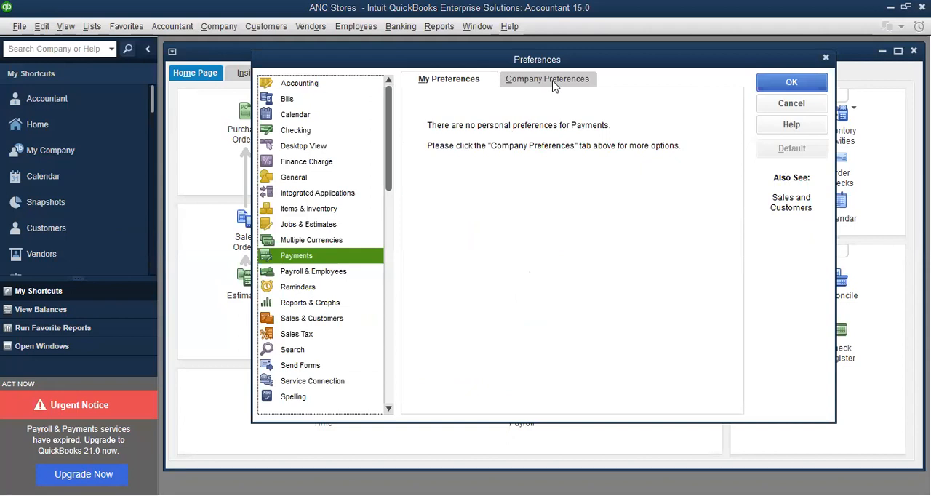
left_click(553, 83)
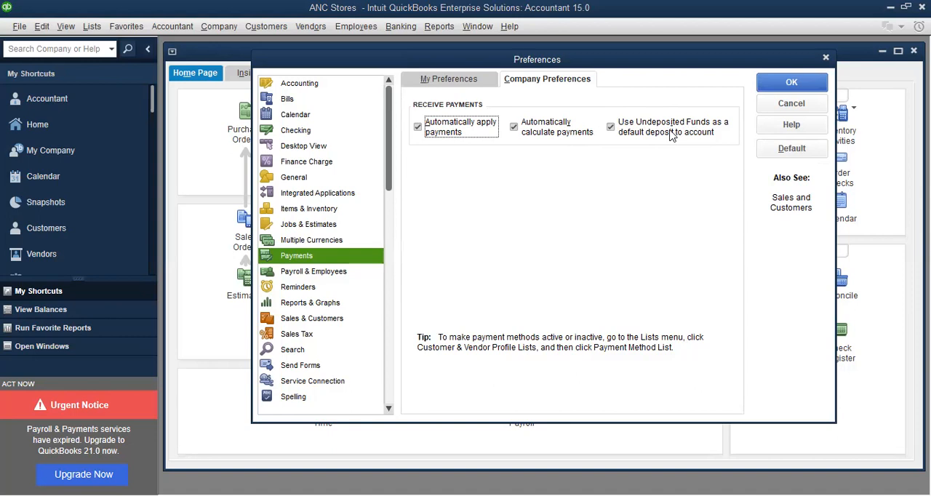
left_click(611, 128)
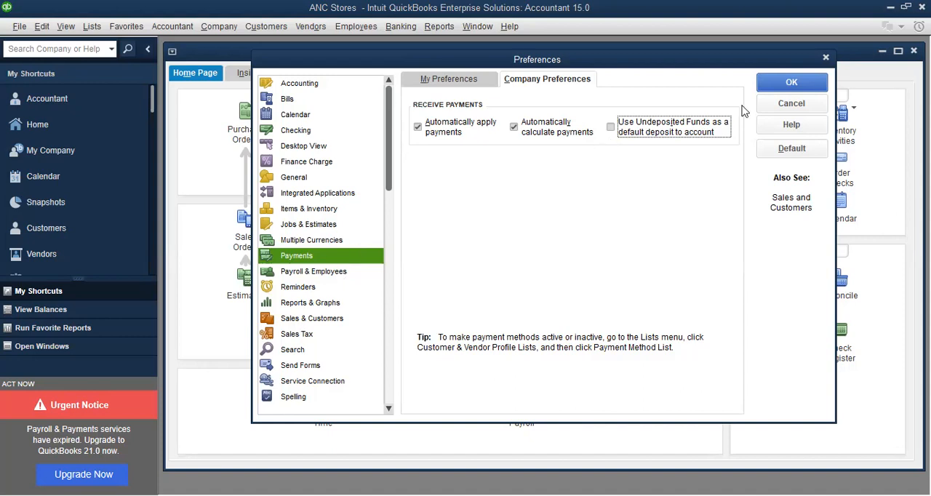
left_click(311, 273)
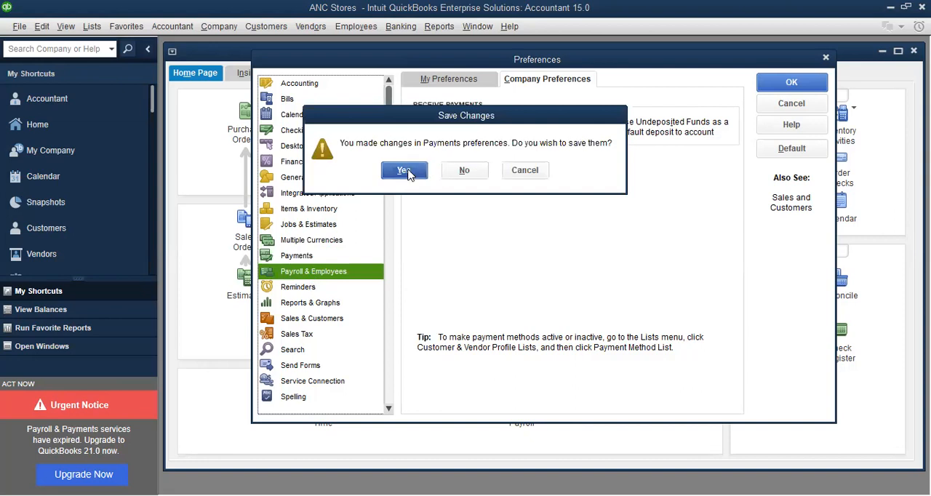
left_click(406, 172)
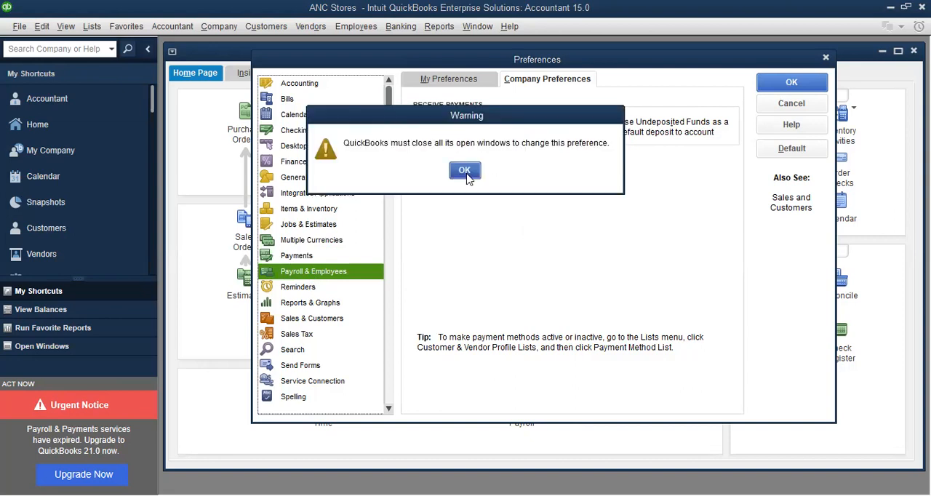
left_click(465, 172)
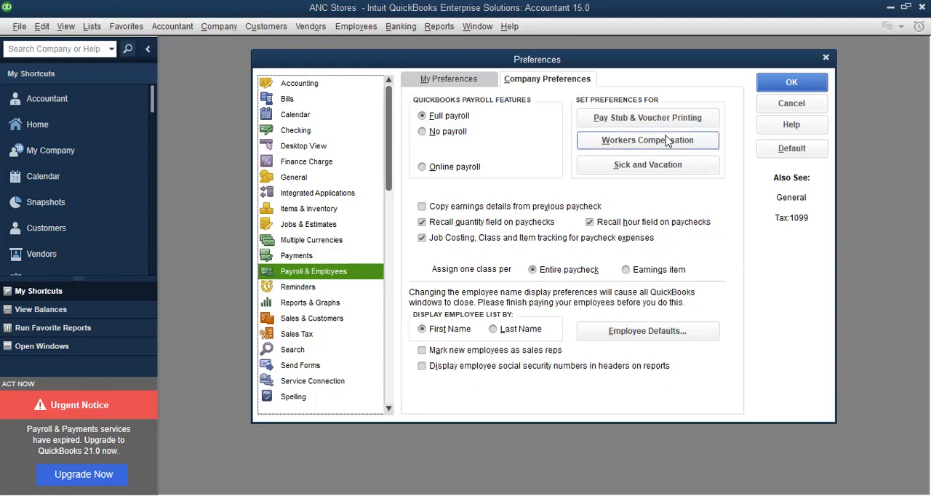
Review the sick and vacation defaults in the Payroll & Employees company preferences without changing them
left_click(669, 167)
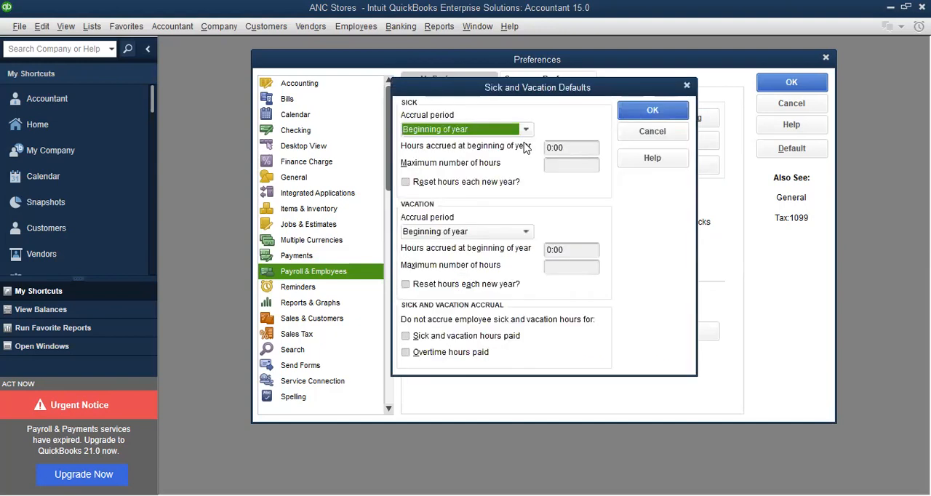
left_click(686, 86)
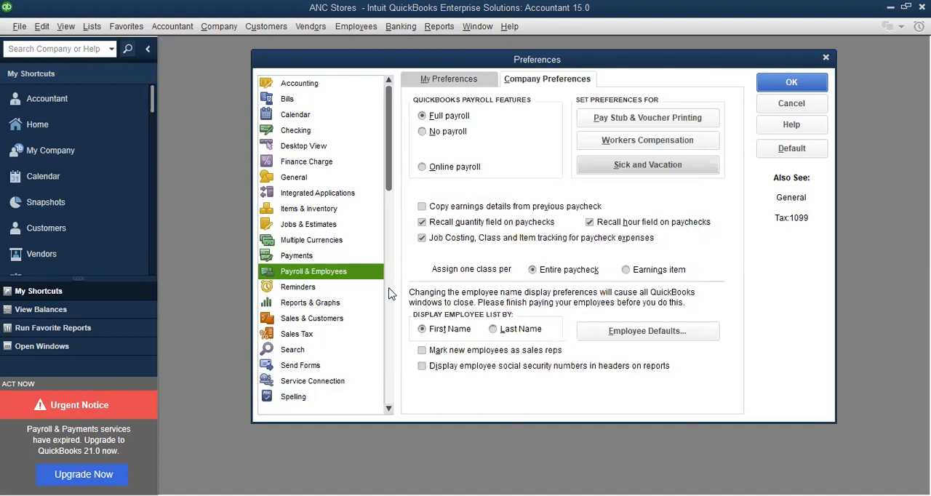
Review how accounts are classified for the Statement of Cash Flows in the Reports & Graphs company preferences
left_click(311, 307)
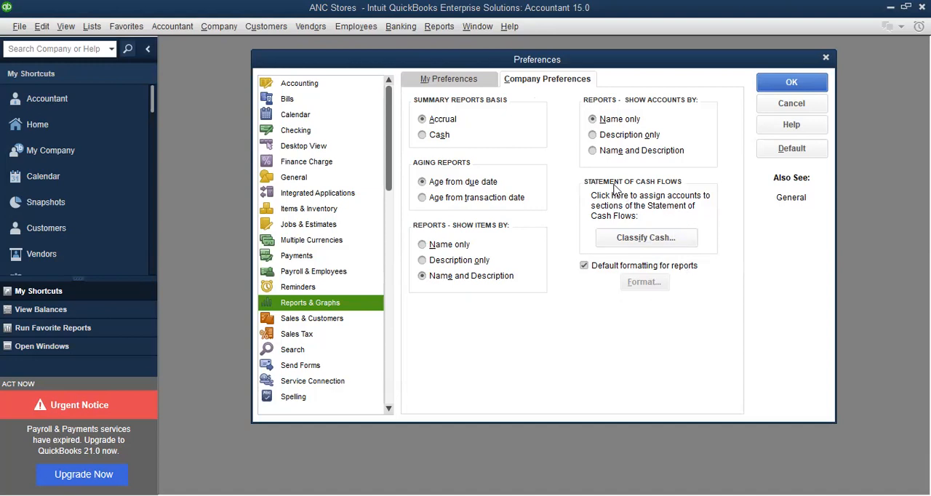
left_click(676, 242)
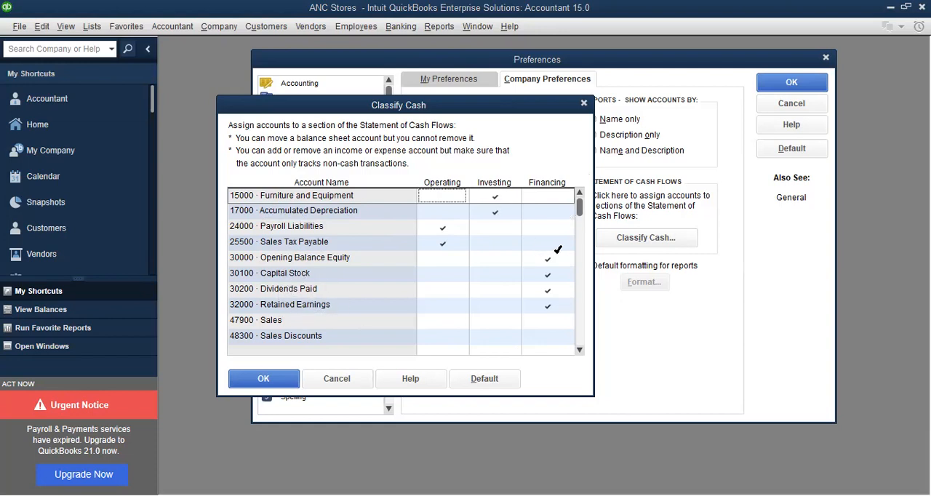
left_click(580, 326)
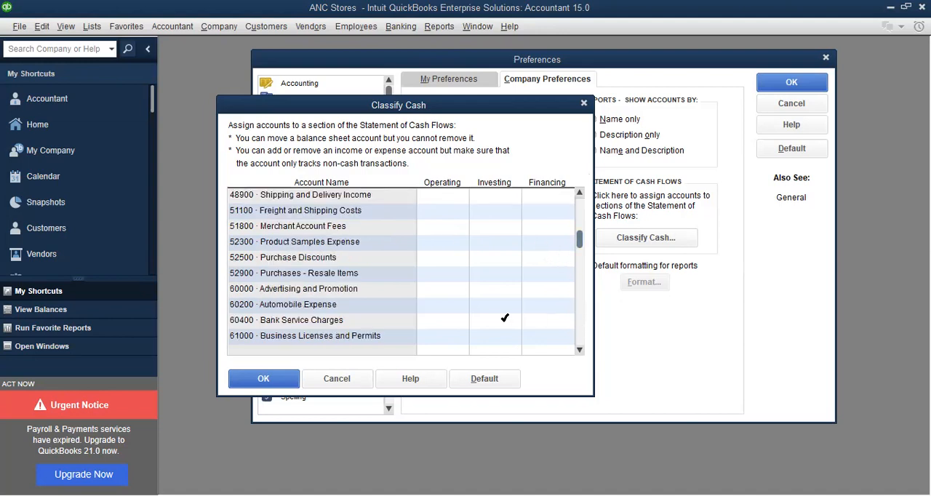
left_click(580, 328)
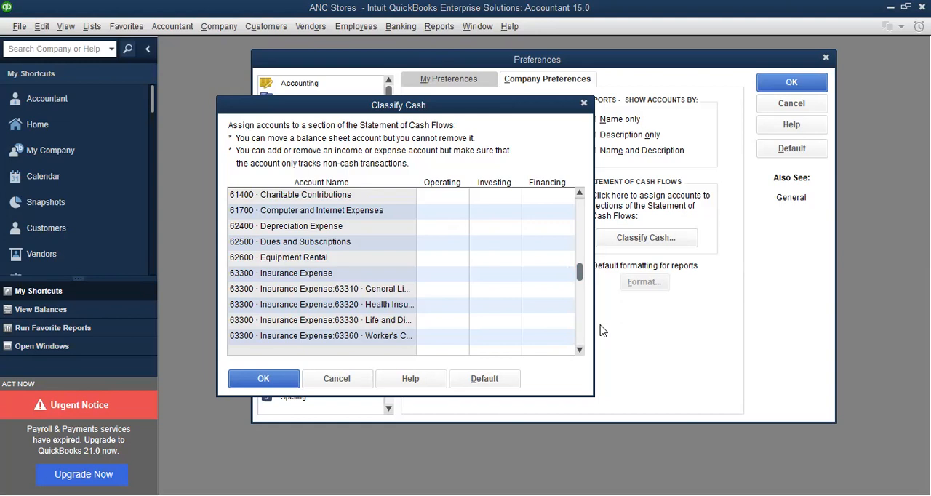
left_click(580, 333)
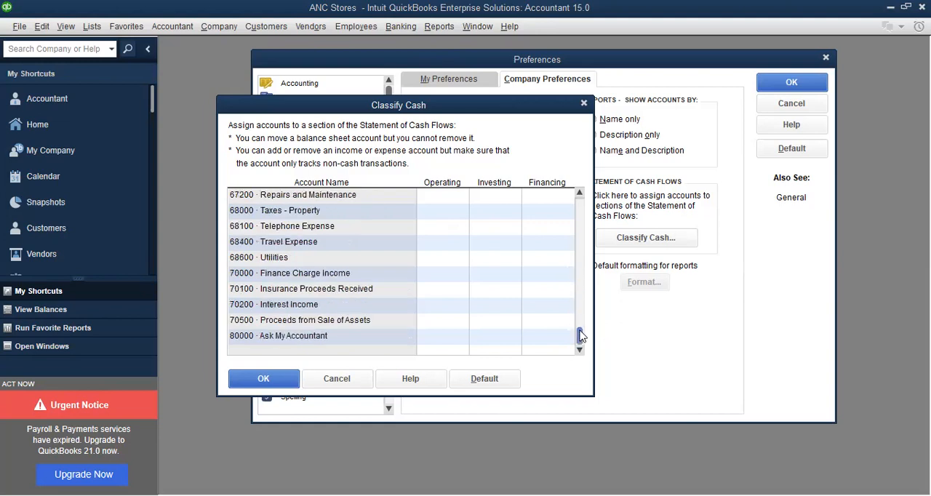
left_click_drag(581, 335, 578, 190)
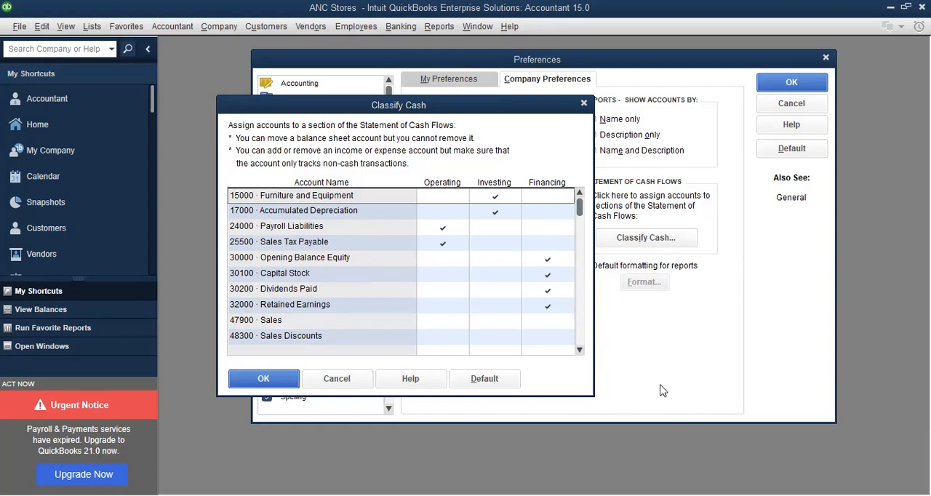
left_click(584, 104)
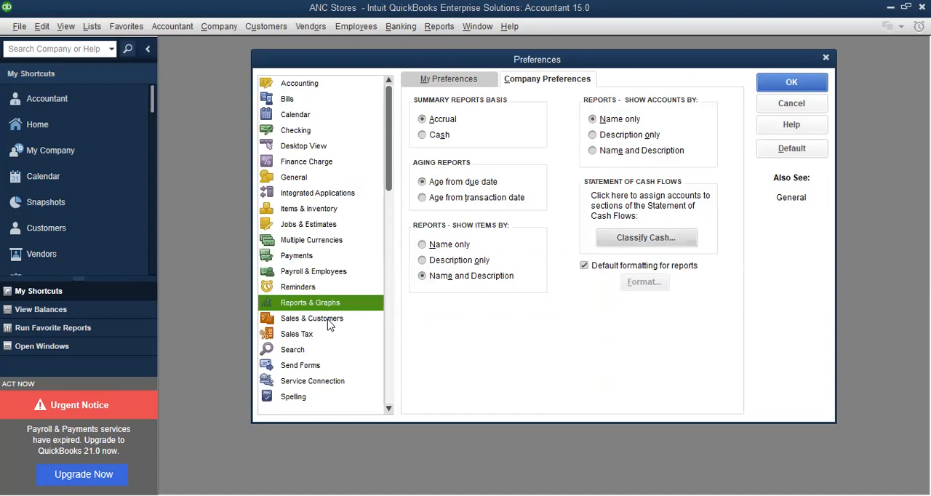
Try switching off sales tax charging and the "T" marking of taxable amounts, restore both options, and close the preferences
left_click(306, 341)
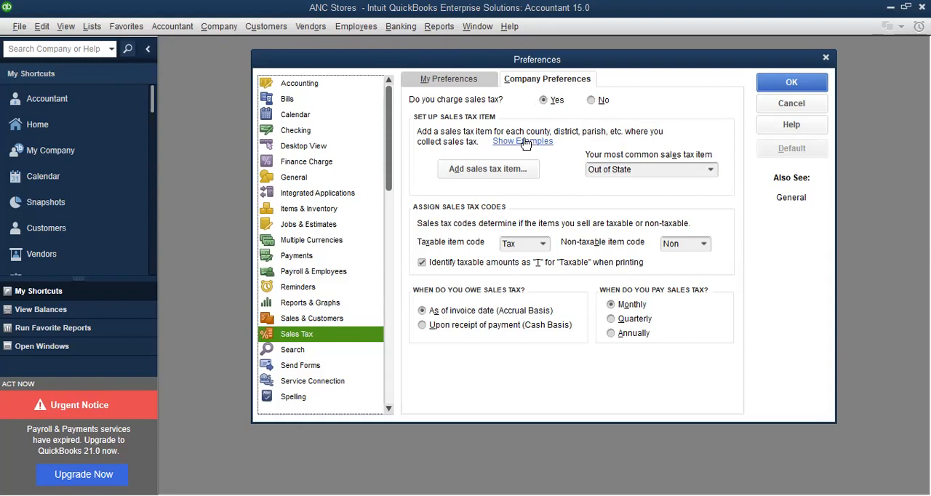
left_click(592, 101)
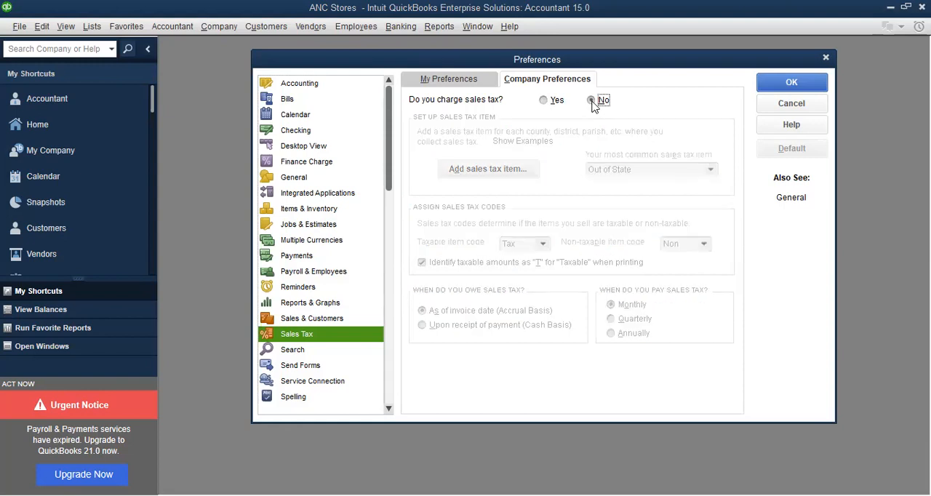
left_click(544, 102)
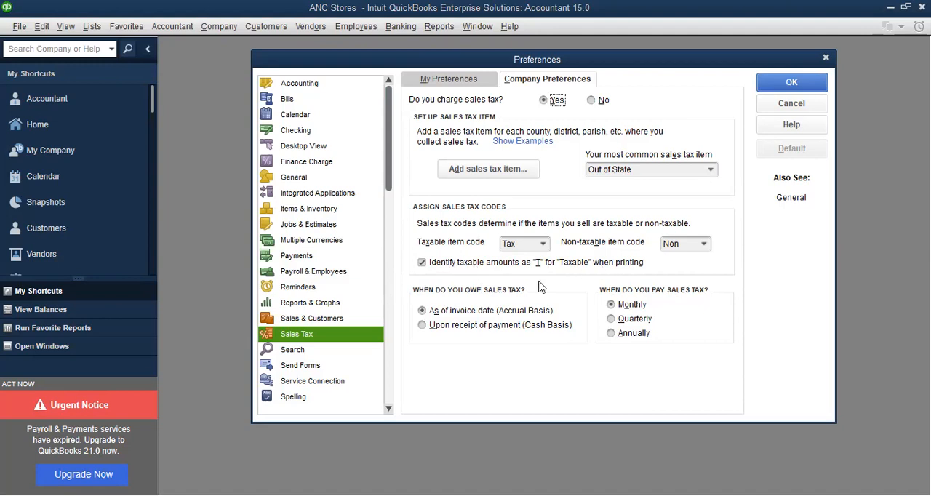
left_click(423, 263)
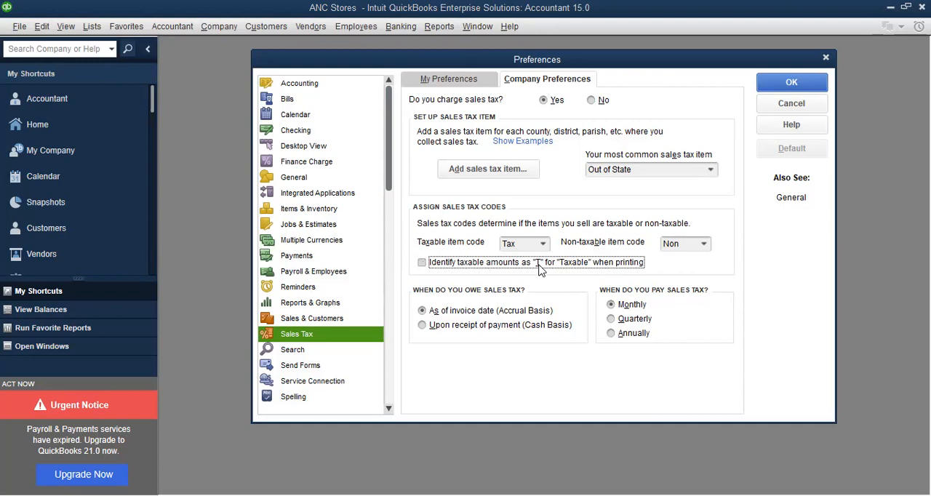
left_click(423, 263)
left_click(388, 400)
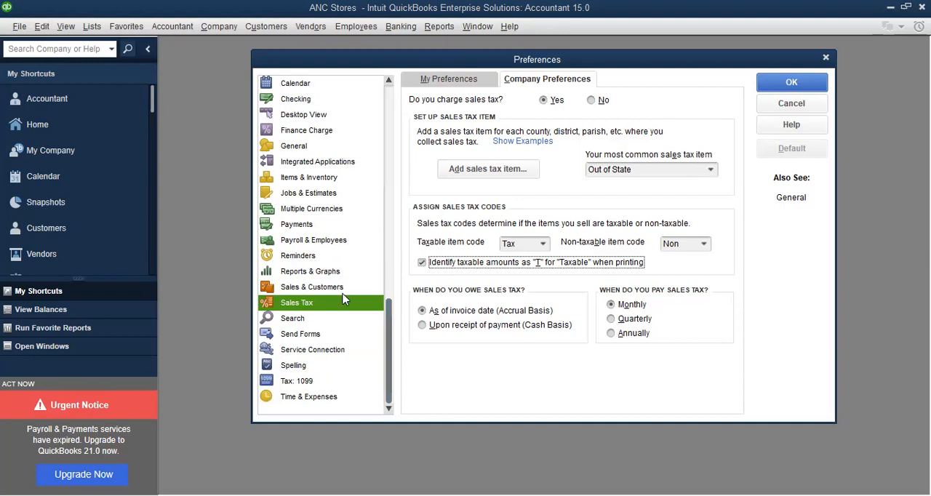
left_click(798, 83)
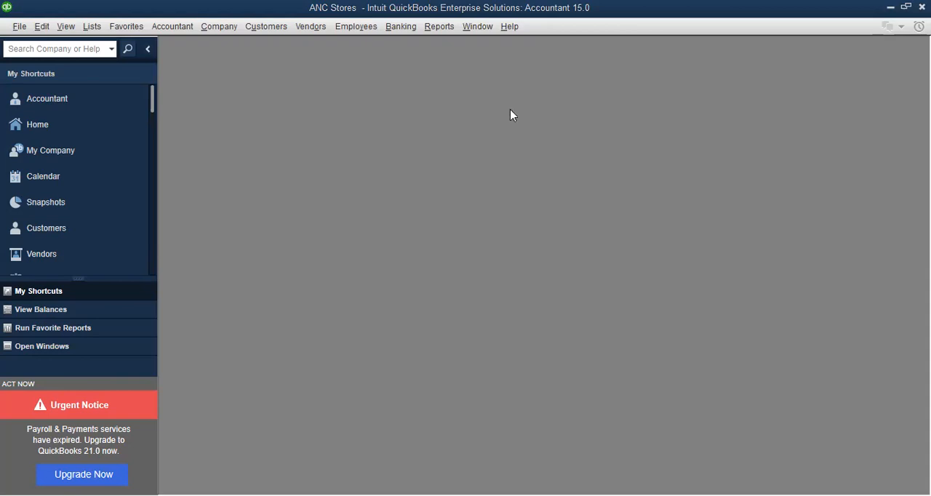
Reopen the preferences, review the company settings for Reports & Graphs and Sales Tax, and close them without changes
left_click(40, 32)
left_click(85, 221)
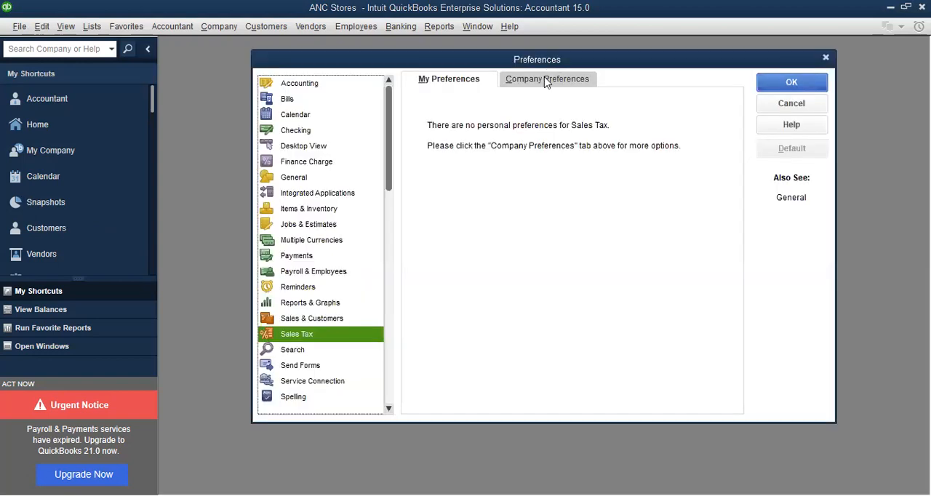
left_click(546, 81)
left_click(318, 305)
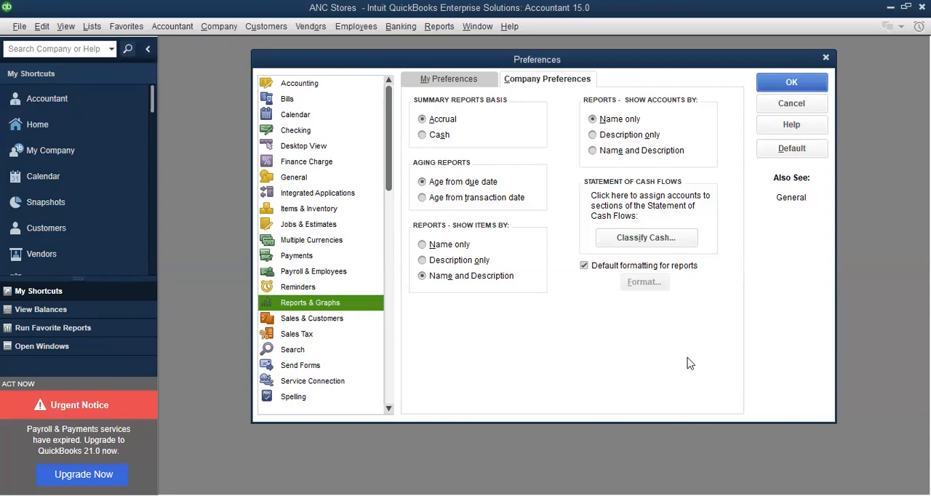
left_click(295, 335)
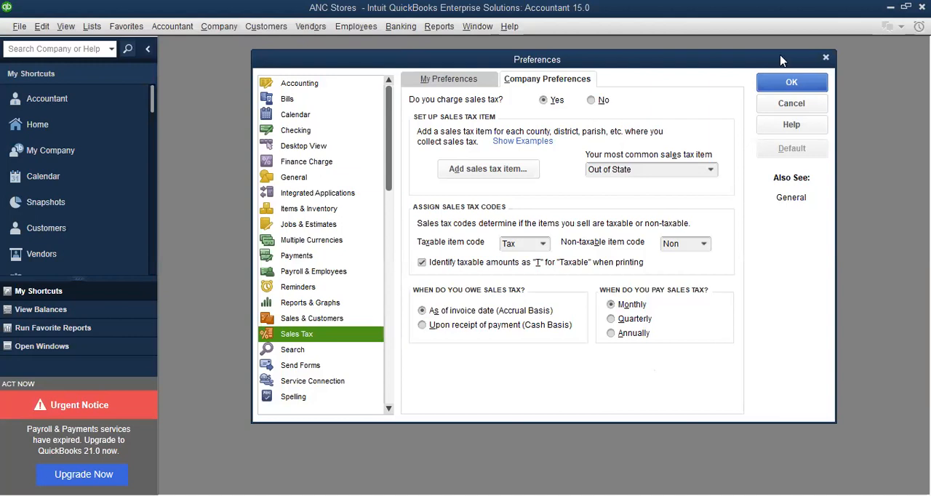
left_click(826, 61)
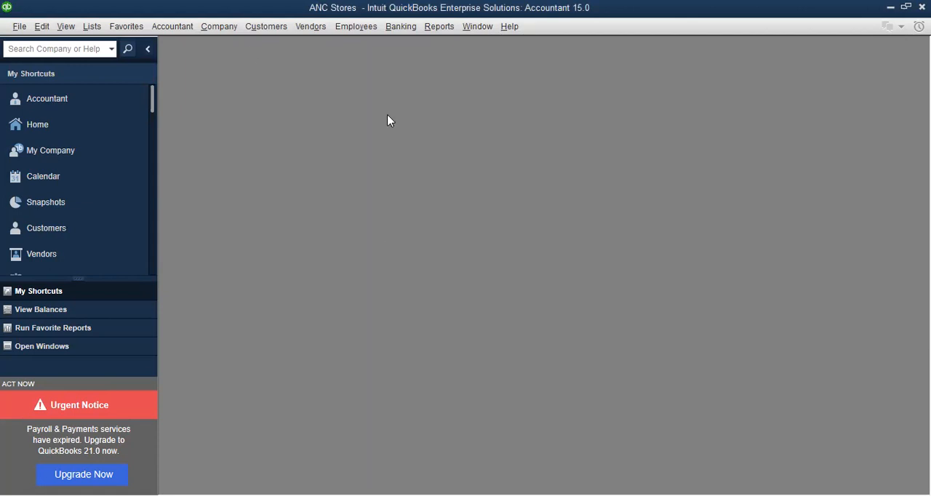
Display the company's Home page and open the preferences over it
left_click(222, 26)
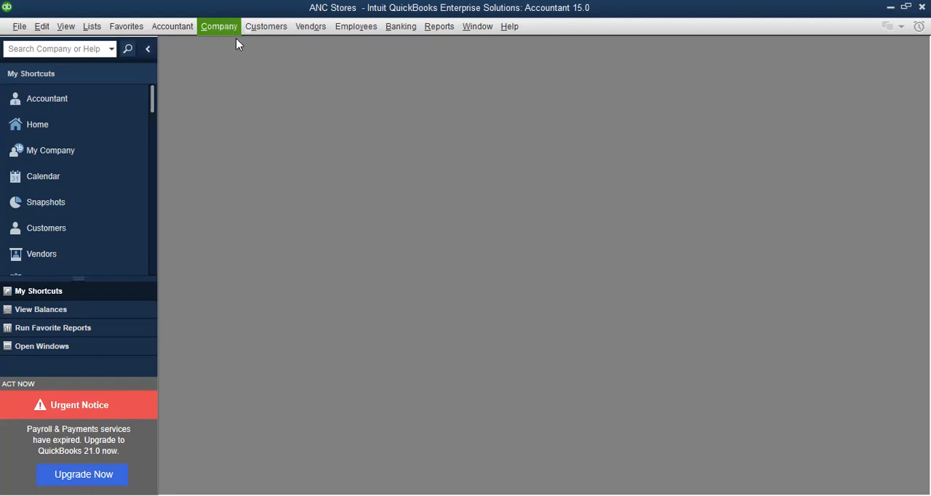
left_click(242, 50)
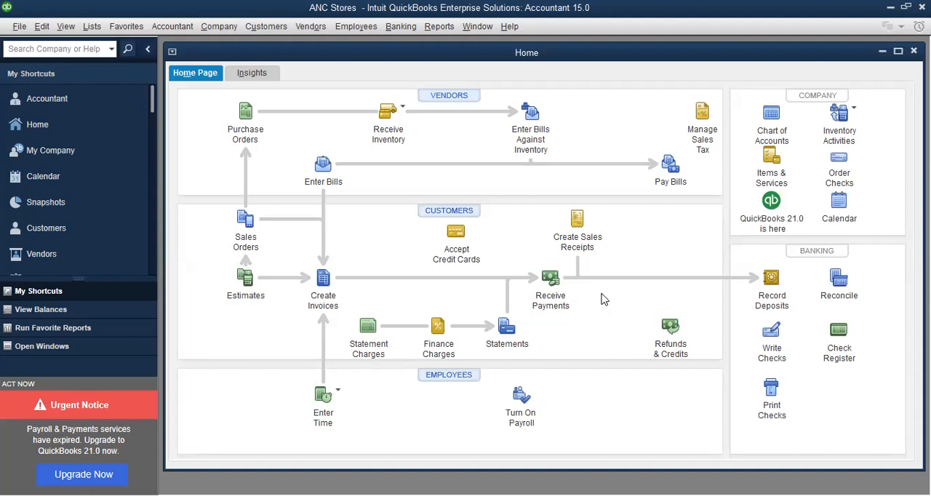
left_click(43, 27)
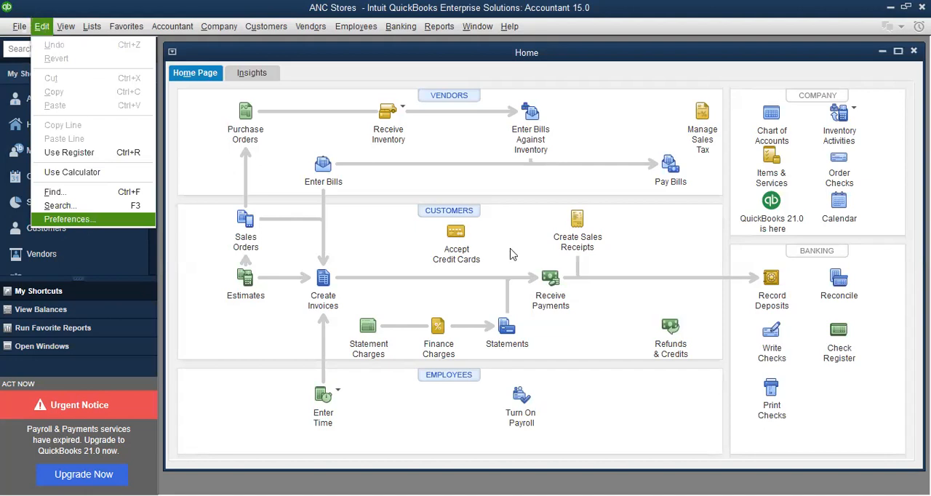
key("Return")
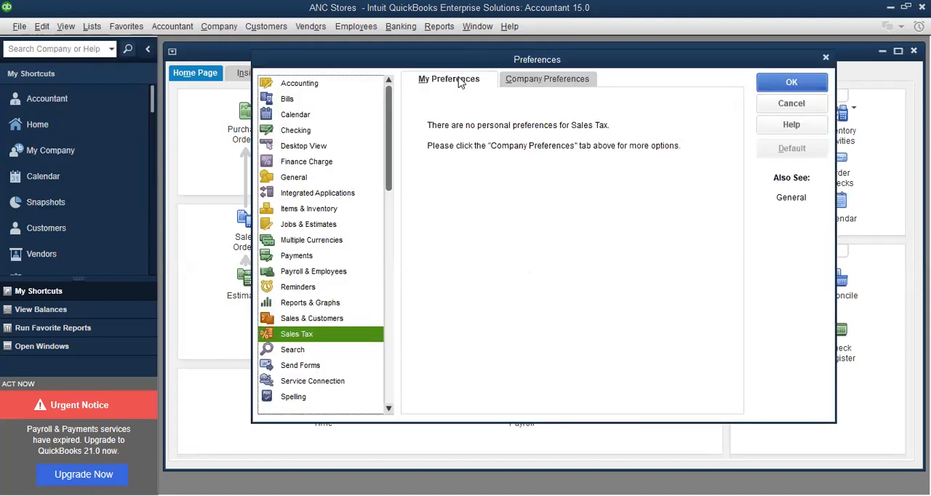
Review the Accounting, Integrated Applications and Desktop View preferences, including the company features shown on the Home page, and close the preferences
left_click(305, 87)
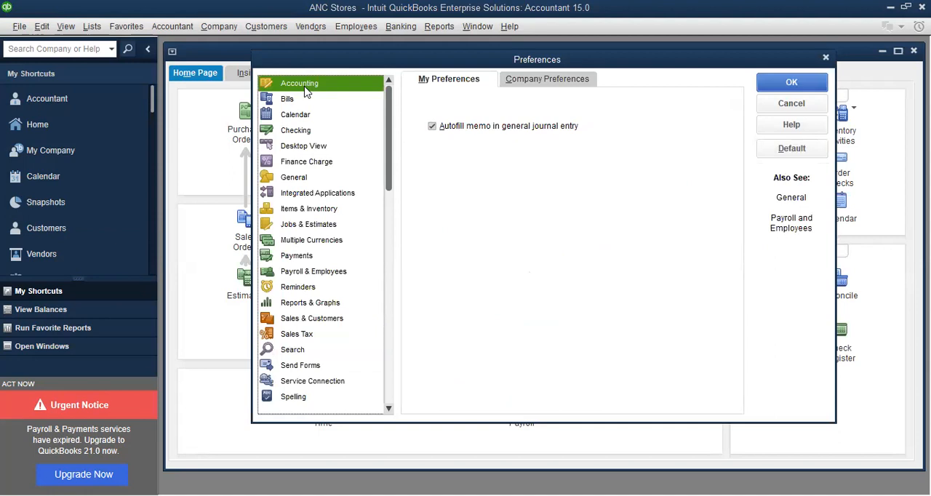
left_click(313, 193)
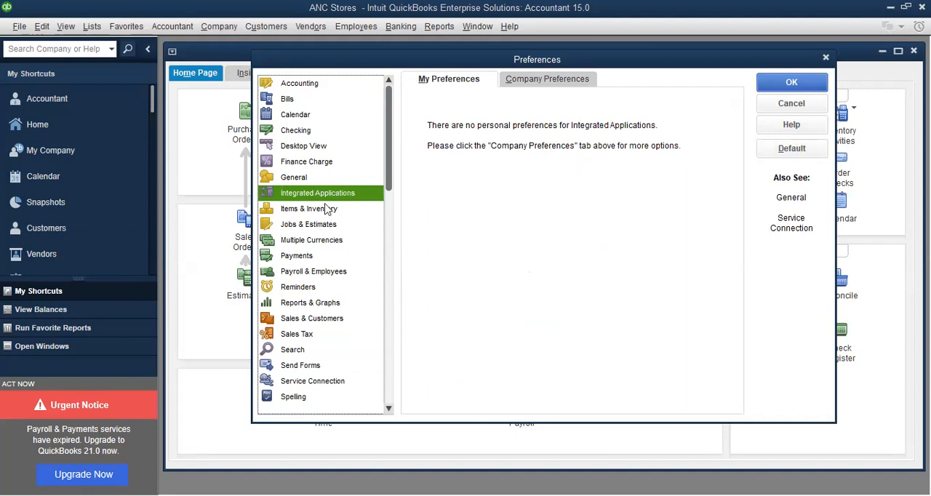
left_click(309, 147)
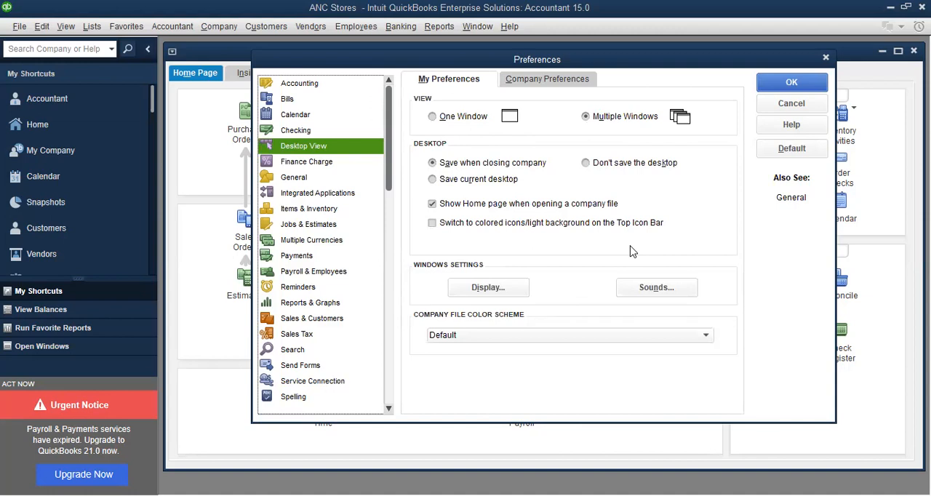
left_click(569, 86)
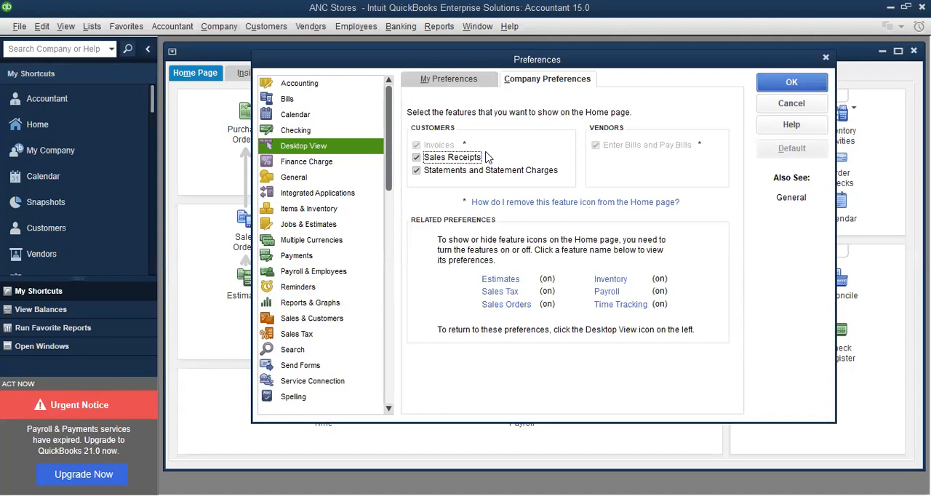
left_click(827, 59)
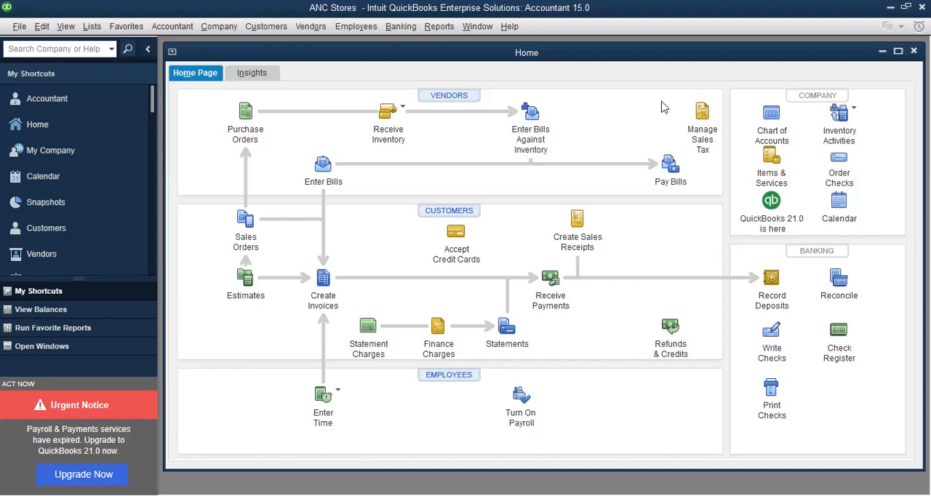
Open the list of items and services and maximize its window
left_click(773, 160)
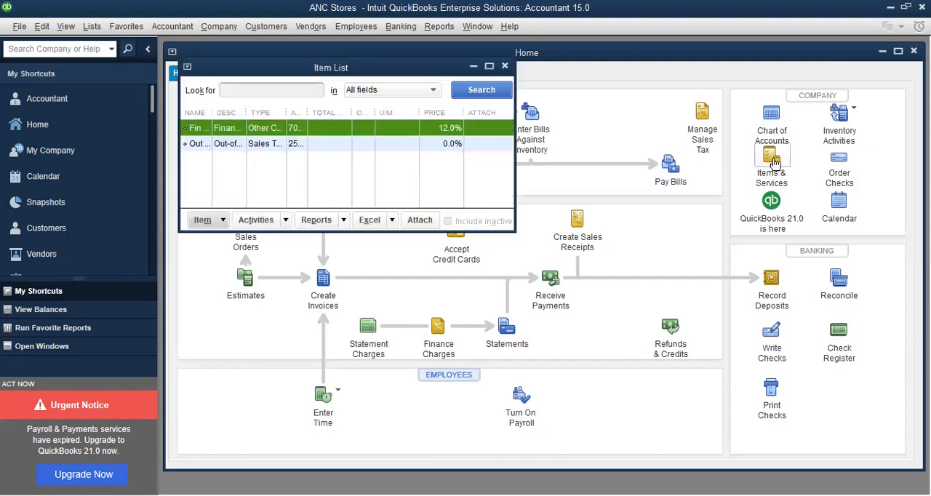
left_click(490, 67)
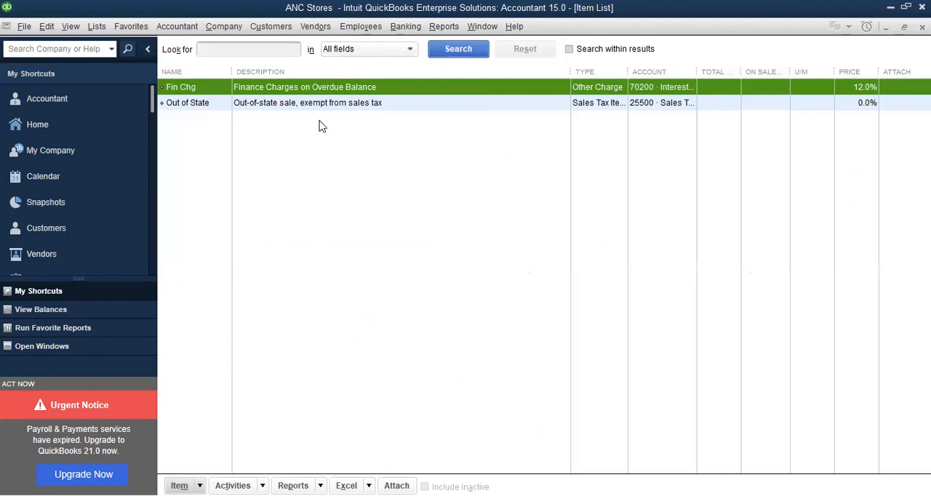
key("ctrl+n")
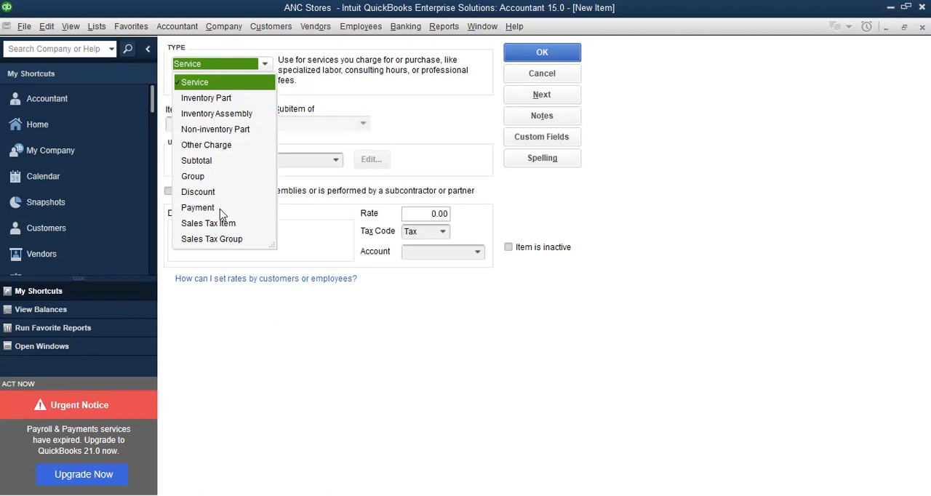
left_click(221, 100)
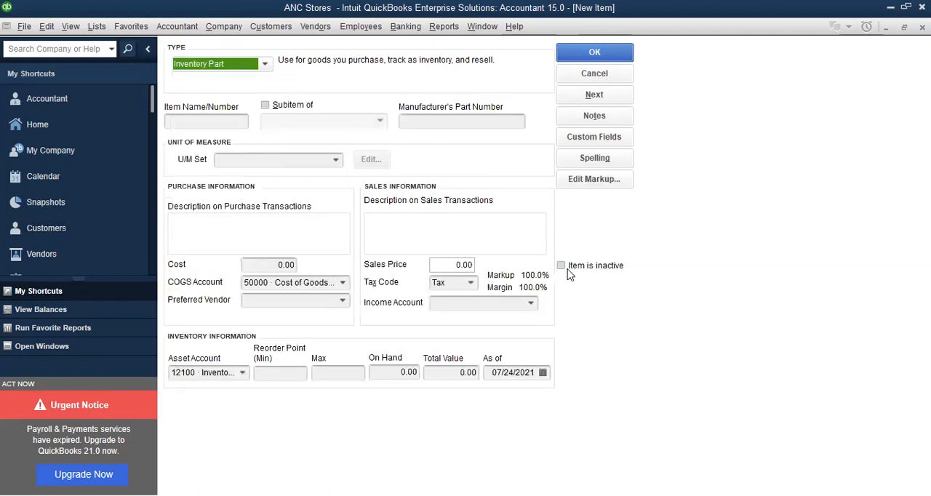
left_click(204, 122)
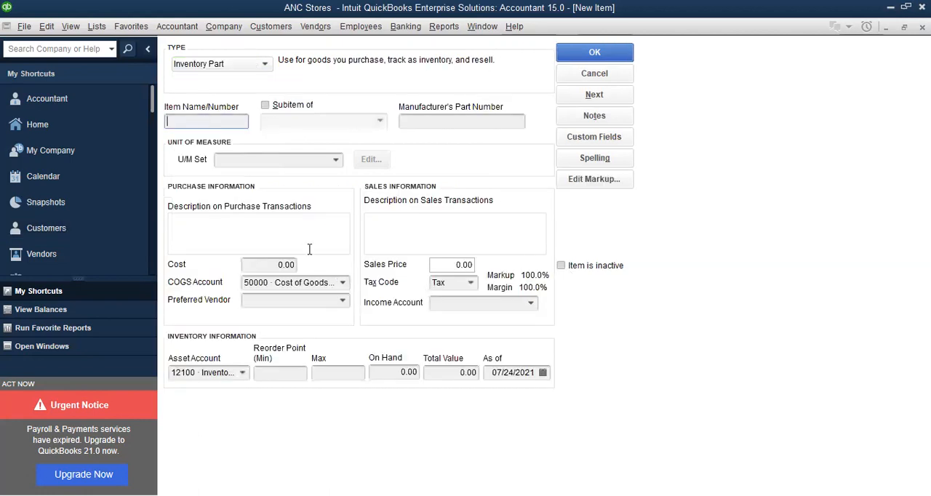
left_click(459, 266)
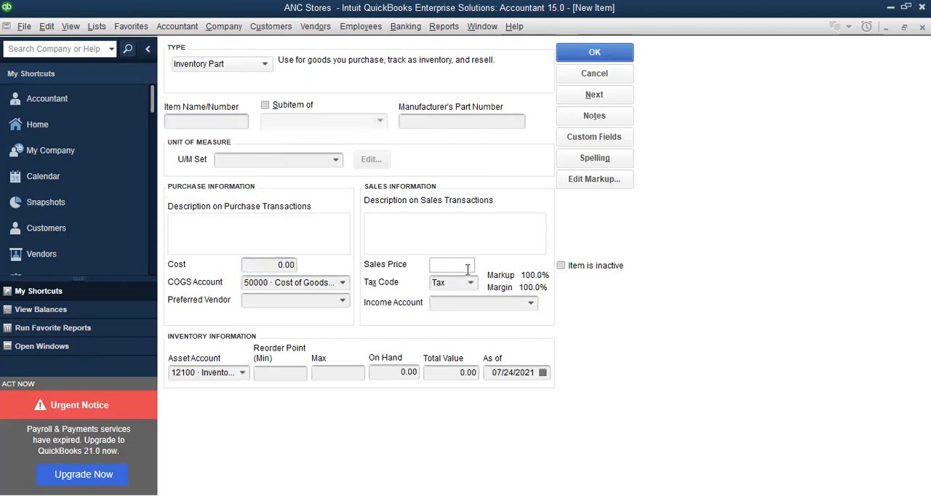
left_click(415, 373)
left_click(528, 372)
key("Escape")
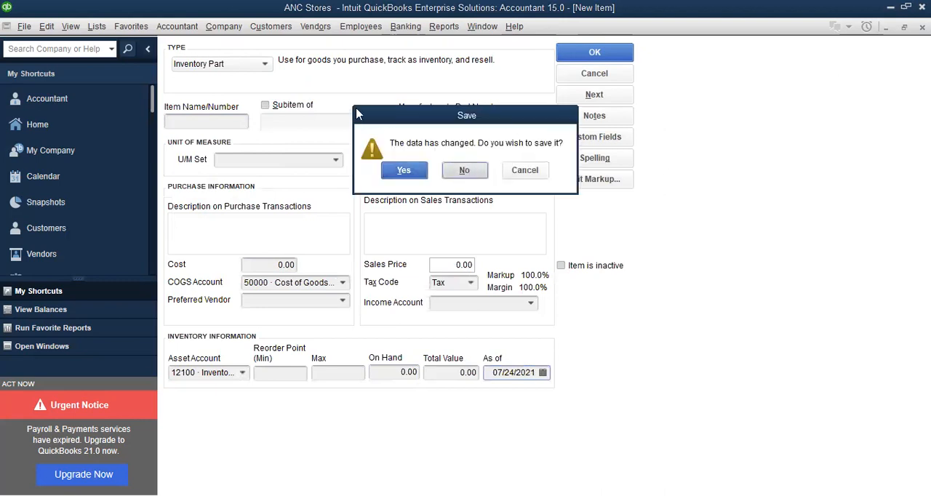
key("n")
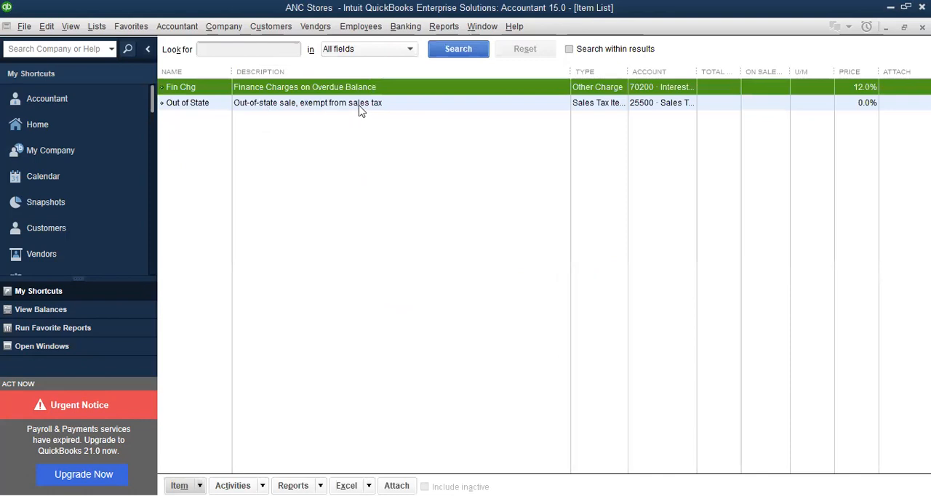
Start a new item of type Sales Tax Item and name it VAT
left_click(289, 108)
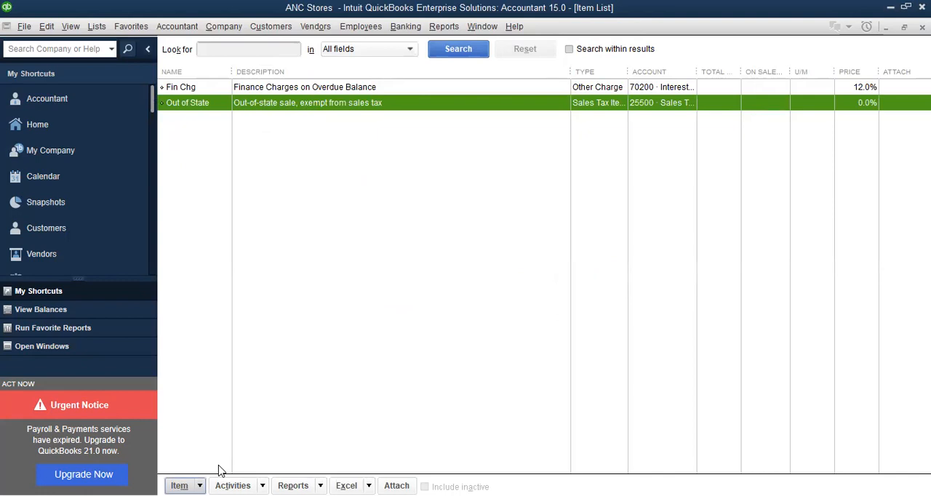
left_click(180, 485)
left_click(237, 263)
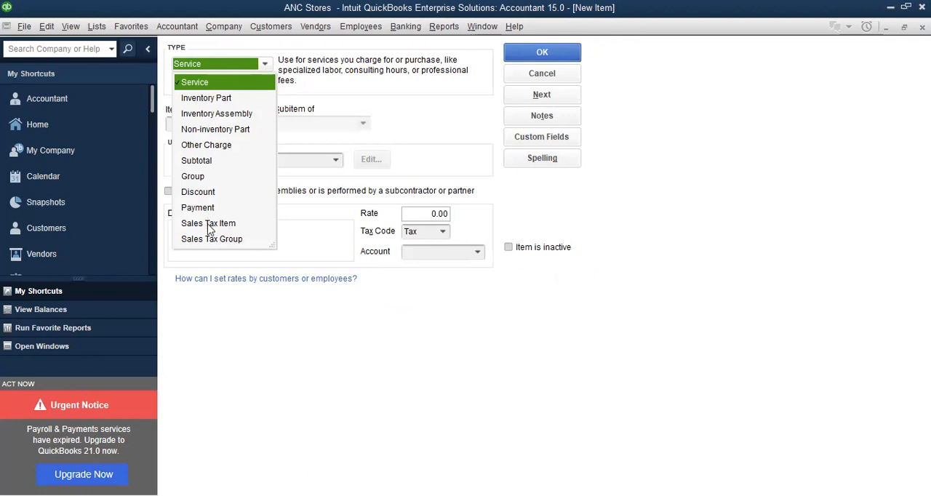
left_click(209, 225)
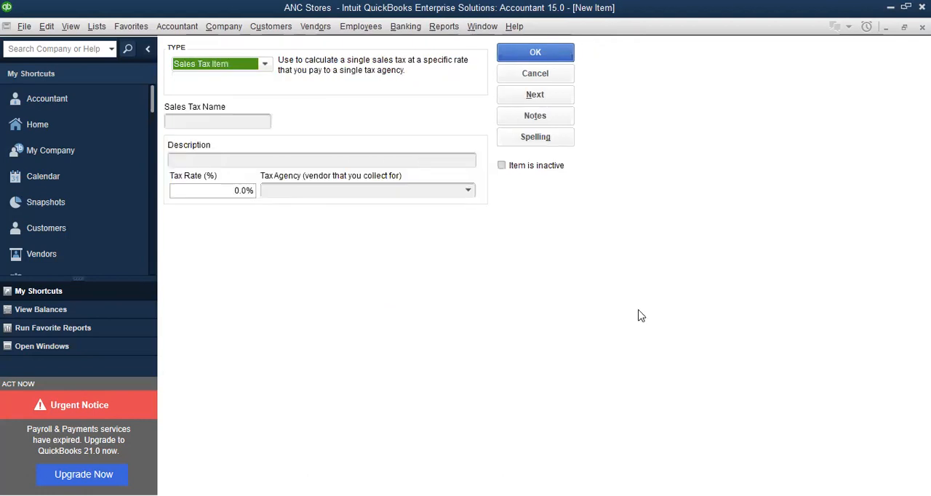
left_click(253, 124)
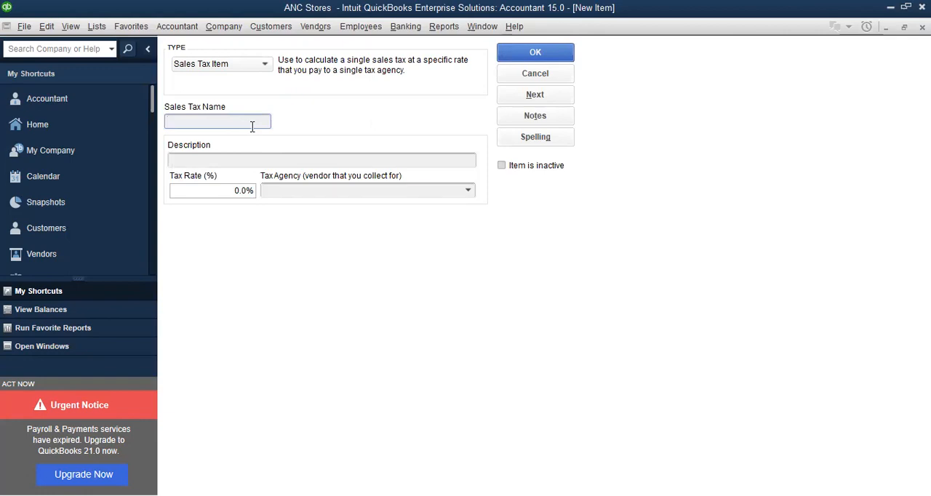
type("VAT")
Replace the VAT item's default description with "VAT on Sales - Output"
left_click(265, 162)
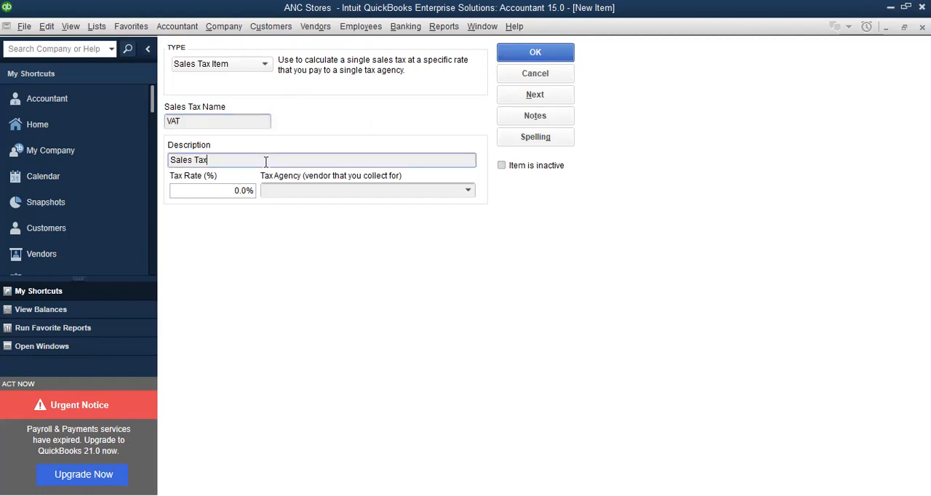
left_click_drag(265, 162, 123, 162)
type("va")
key("BackSpace")
key("BackSpace")
type("VAT on Sales - Output")
Set the VAT item's tax rate to 14.5%
left_click(245, 190)
key("BackSpace")
key("BackSpace")
key("BackSpace")
type("14")
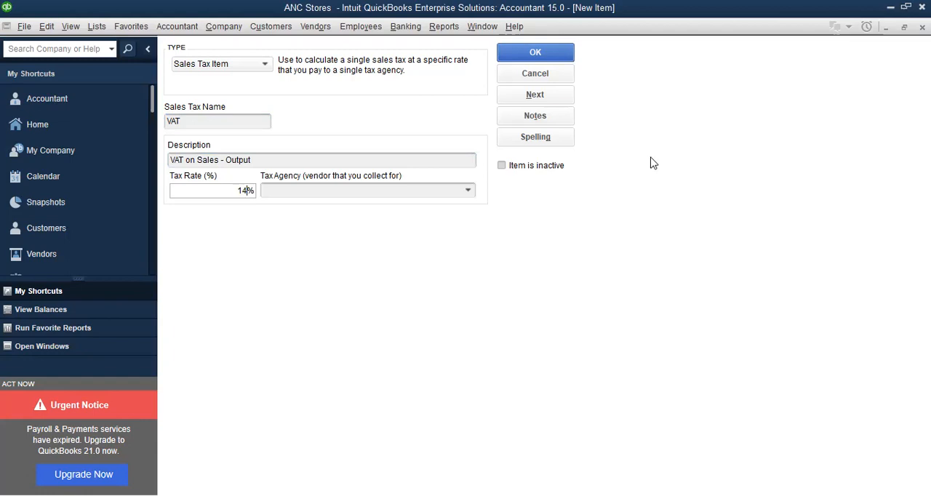
type(".5")
Add a new vendor named ZIMRA as the VAT item's tax agency, with US Dollar as its currency
left_click(468, 191)
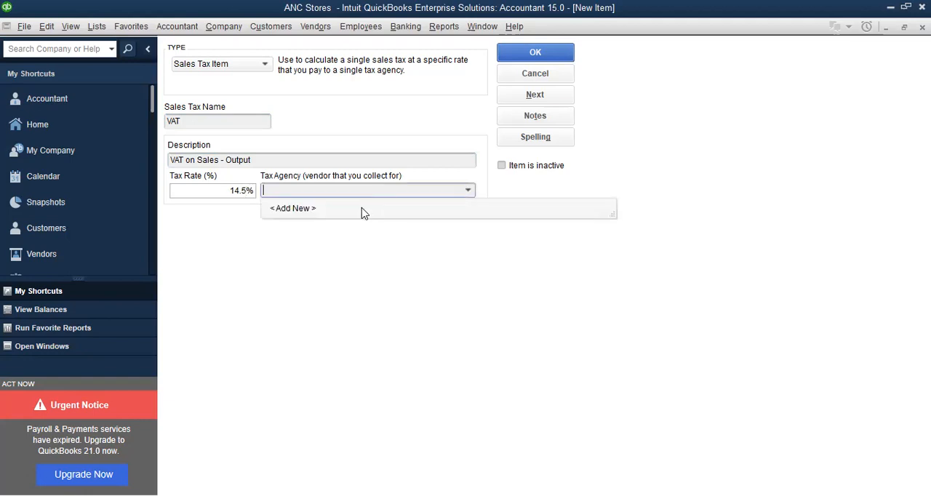
left_click(362, 209)
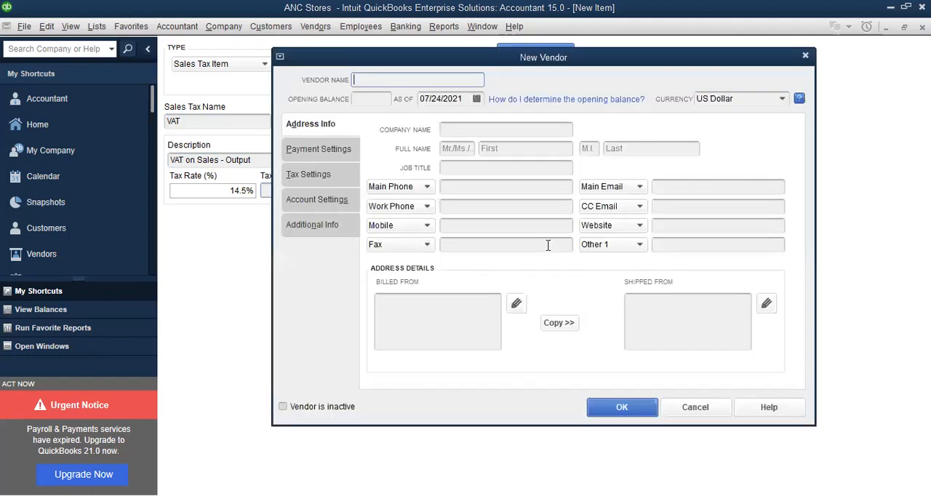
type("ZIMRA")
left_click(786, 101)
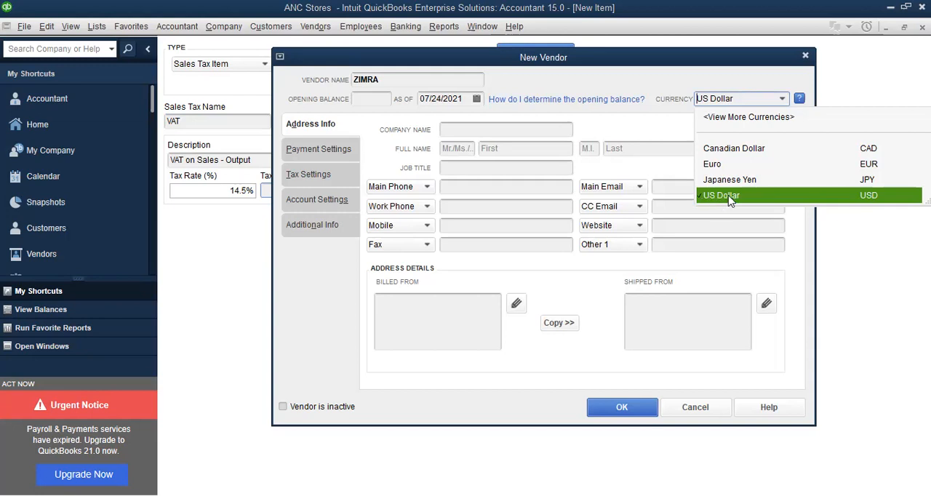
left_click(729, 196)
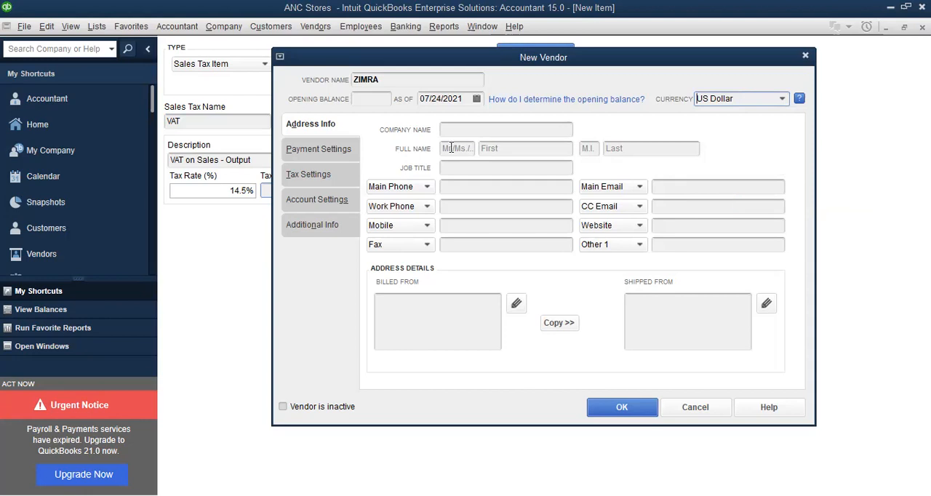
Review the ZIMRA vendor's payment, address and tax settings, and save both the vendor and the VAT item
left_click(324, 150)
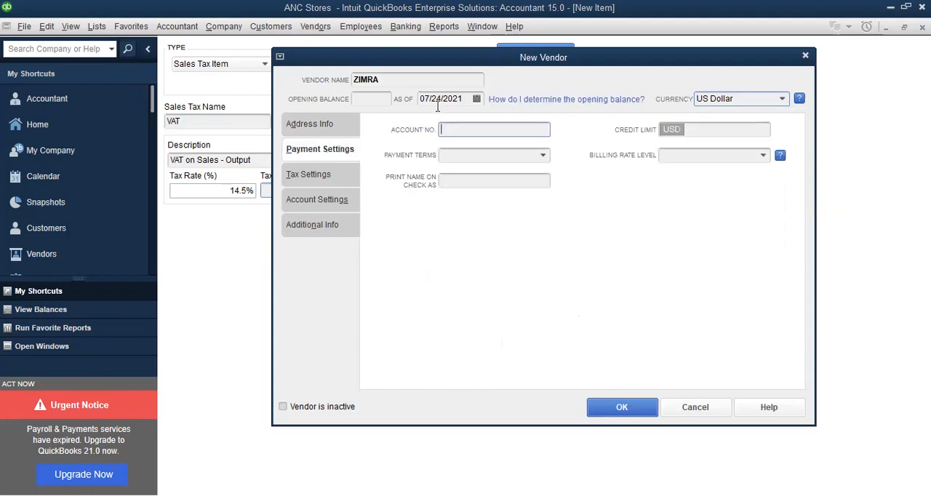
left_click(313, 127)
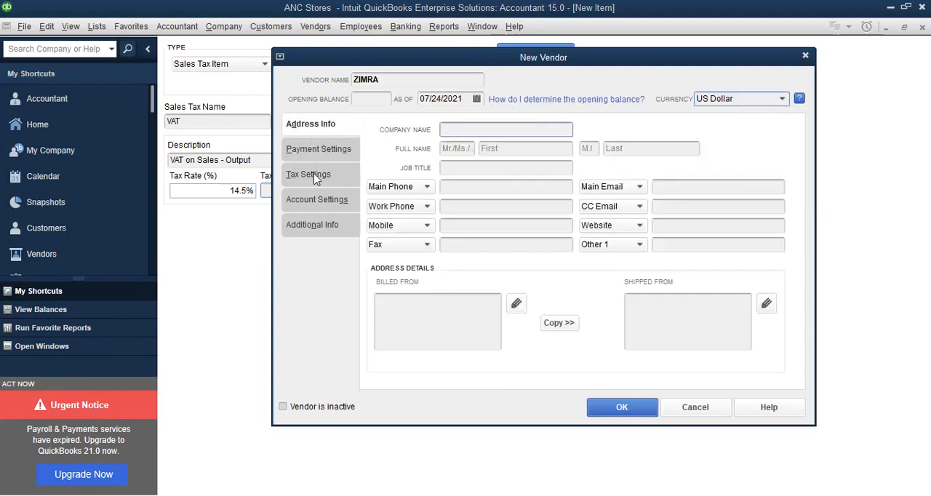
left_click(315, 179)
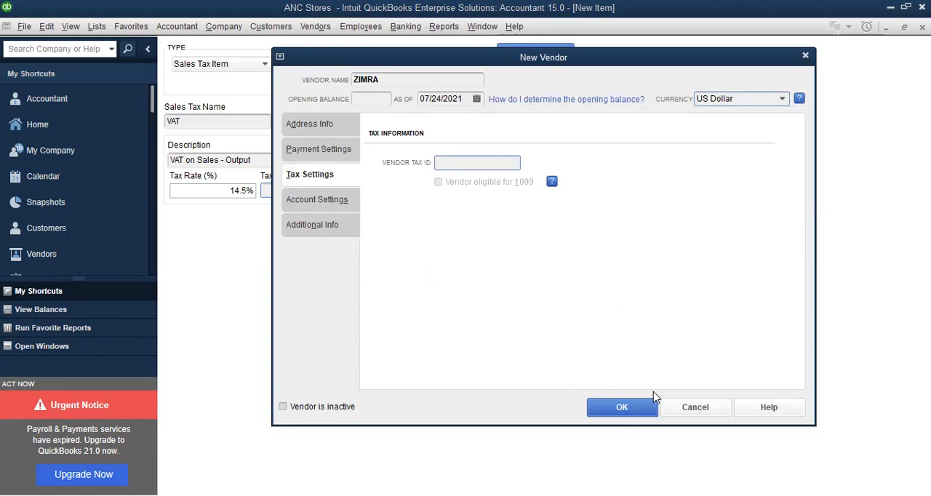
left_click(623, 407)
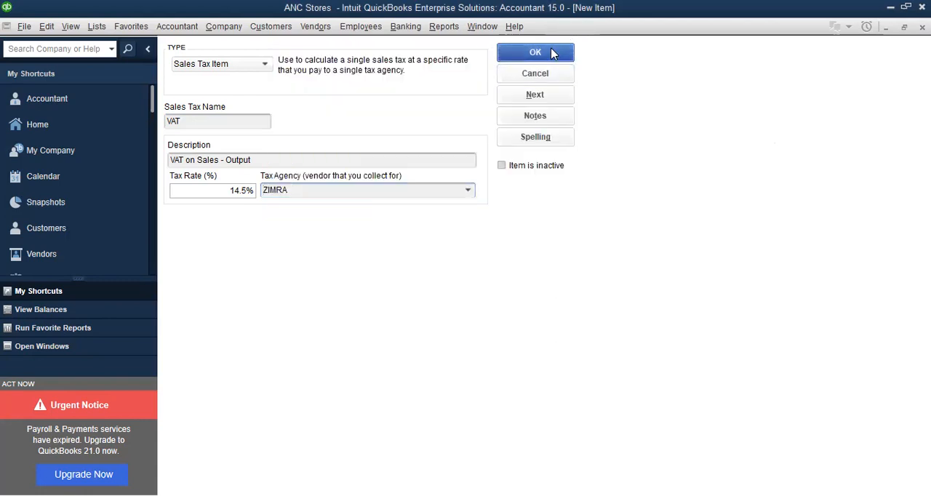
left_click(553, 53)
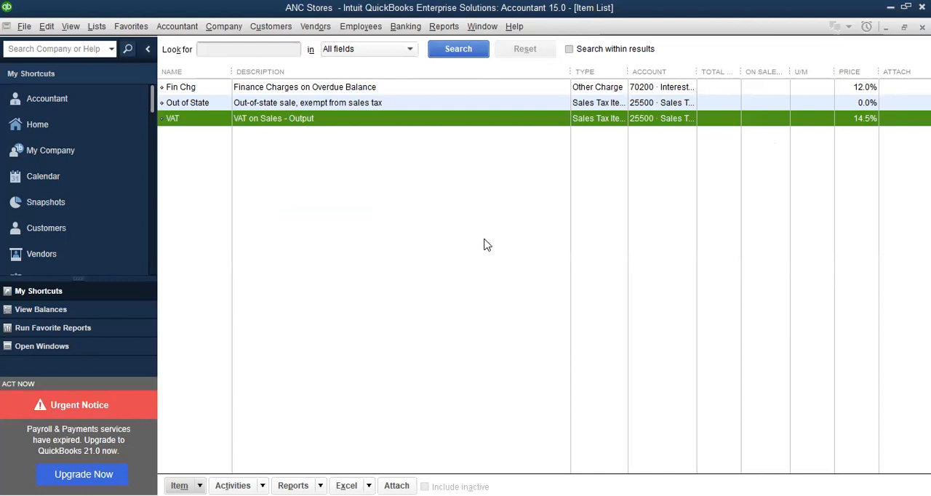
Open the VAT item for editing, review its details and close it without changes
right_click(202, 120)
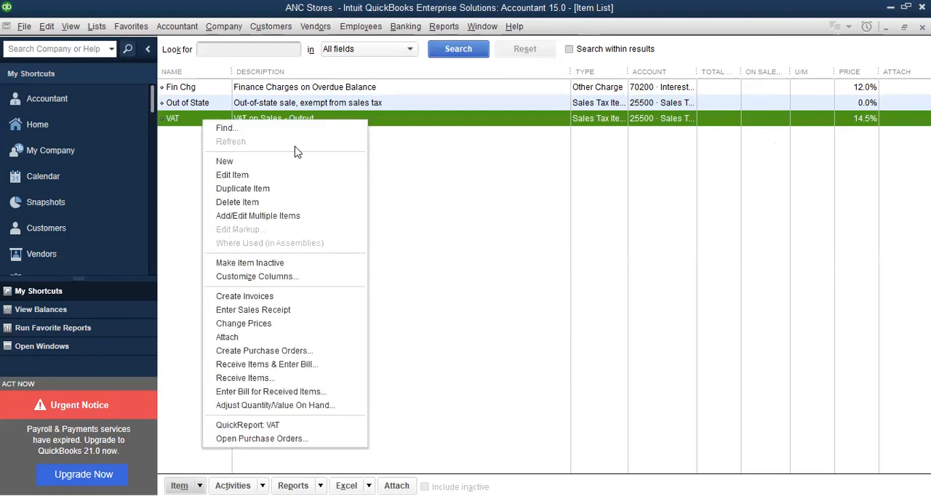
left_click(284, 127)
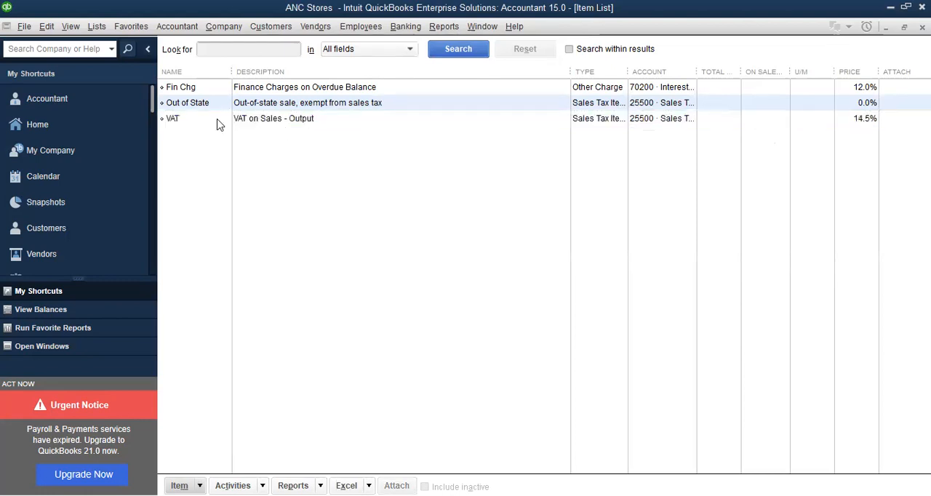
left_click(218, 124)
right_click(218, 124)
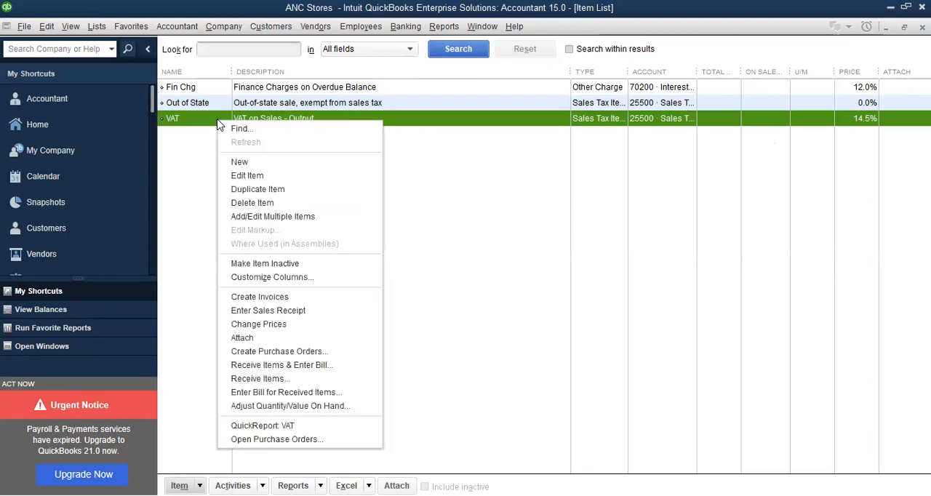
left_click(248, 176)
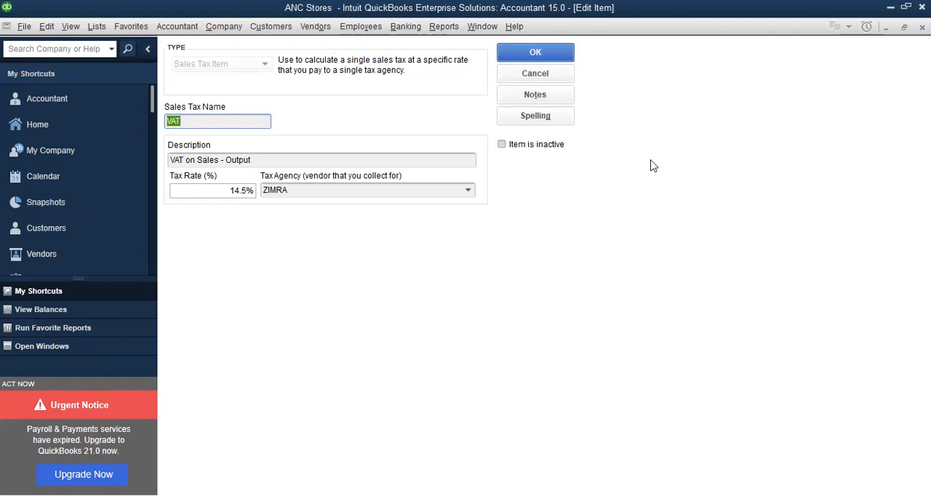
left_click(555, 56)
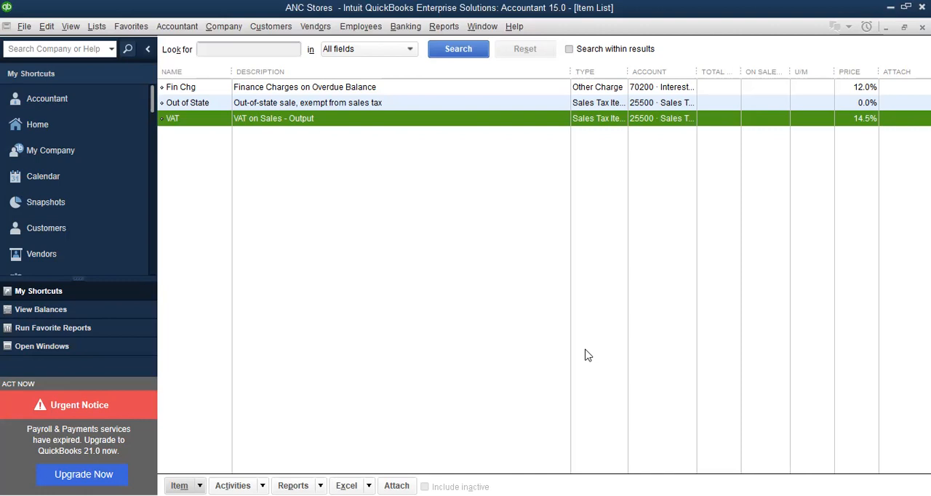
Start creating another new item in the item list
key("ctrl+n")
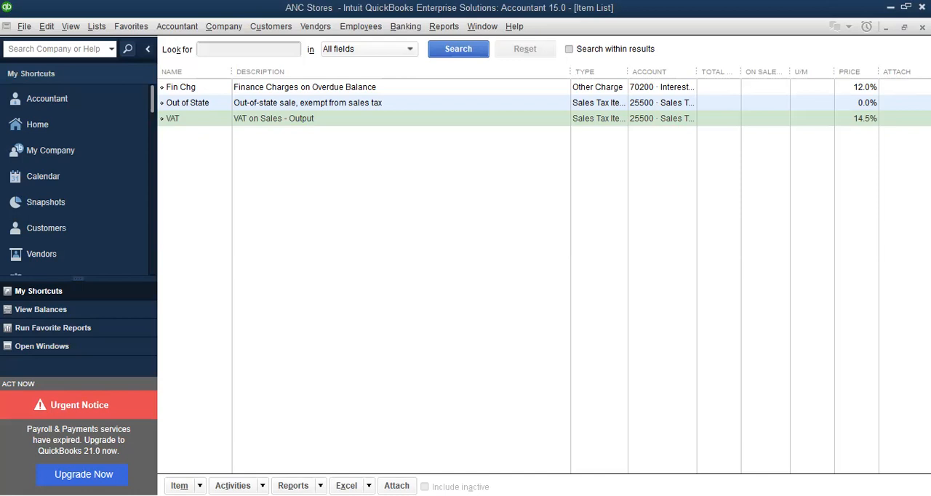
Close the item list, reopen it from the home page and select the VAT item
key("Escape")
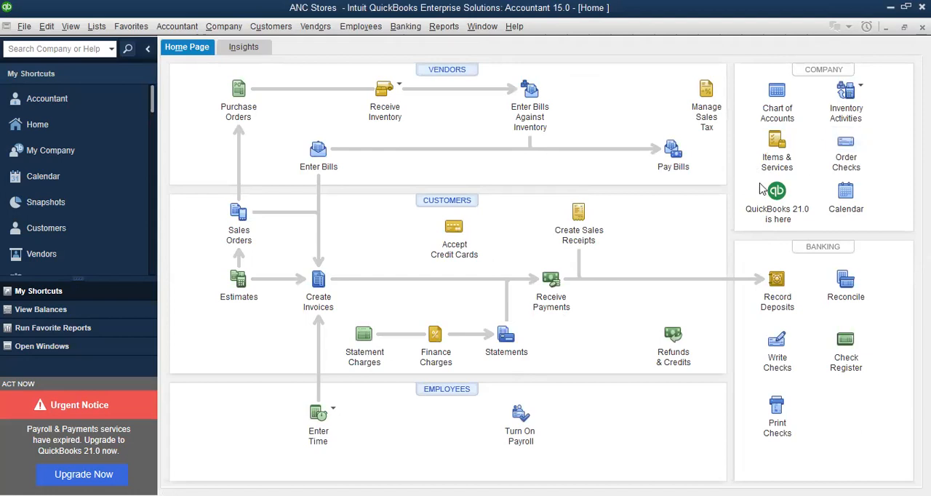
left_click(778, 149)
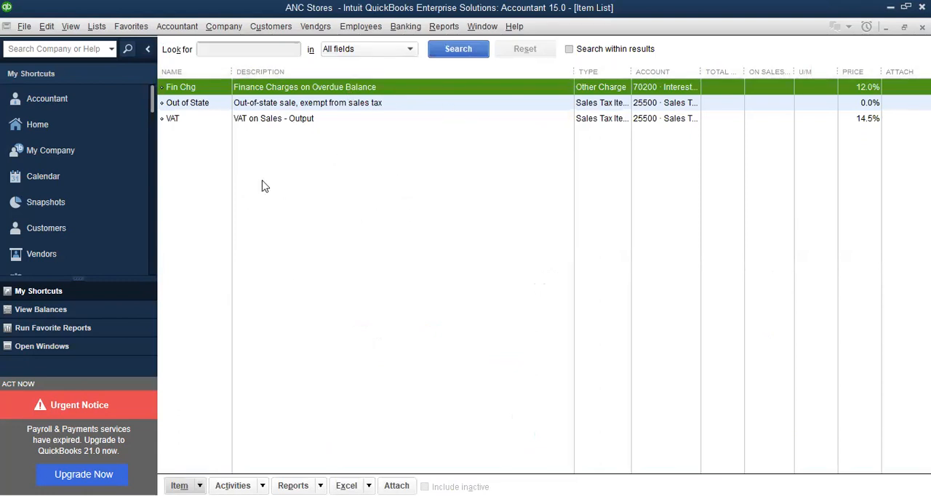
left_click(309, 121)
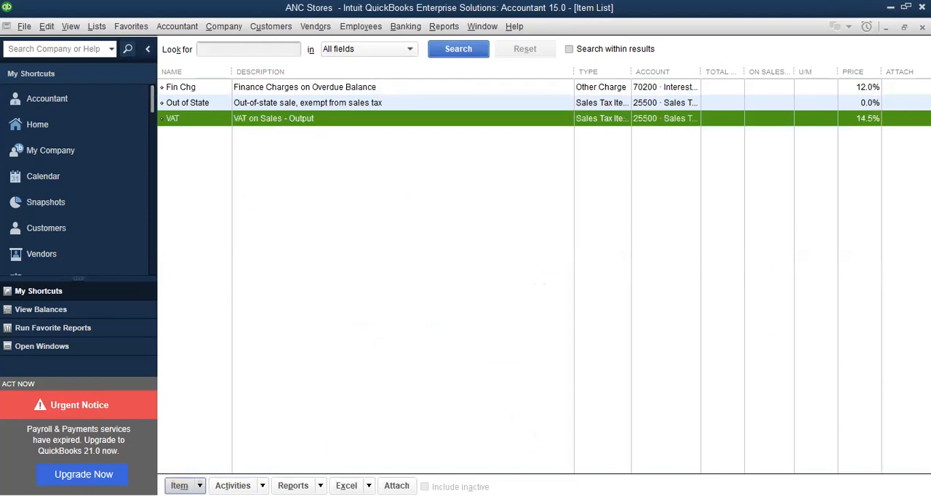
Start a new item to review the available item types, and close the form without saving
left_click(179, 485)
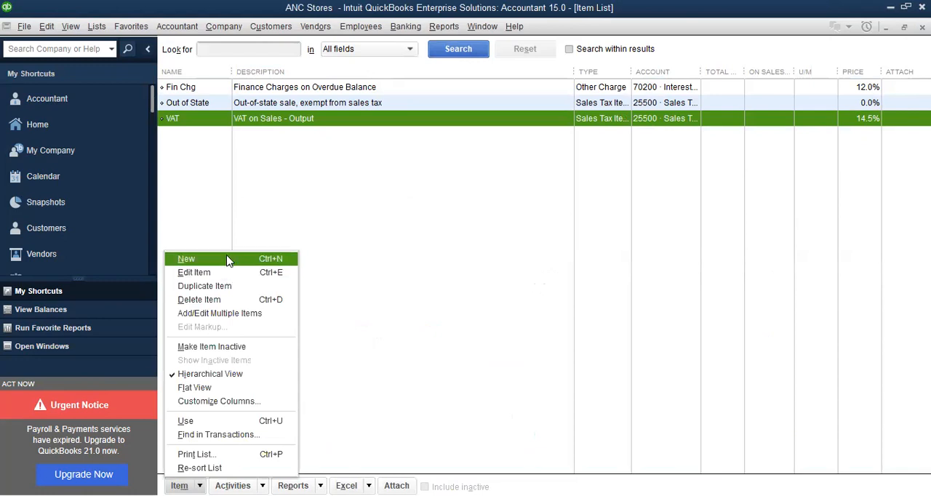
left_click(227, 259)
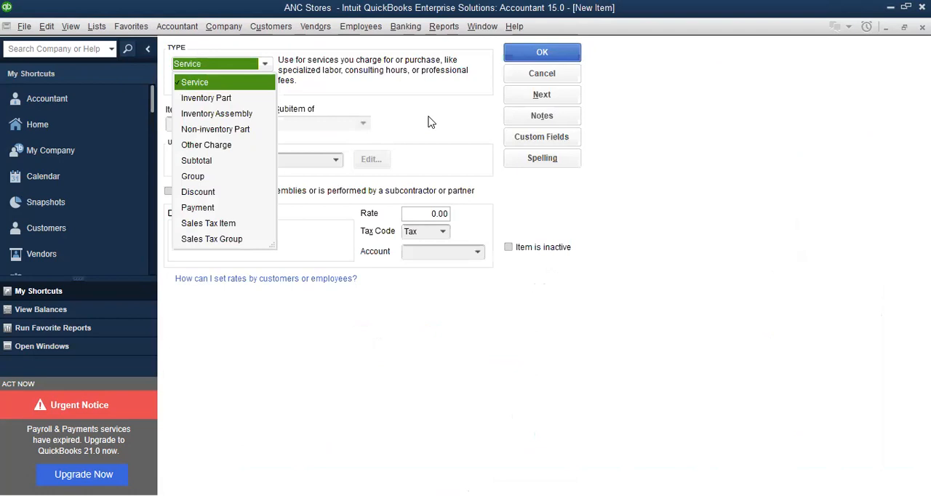
key("Escape")
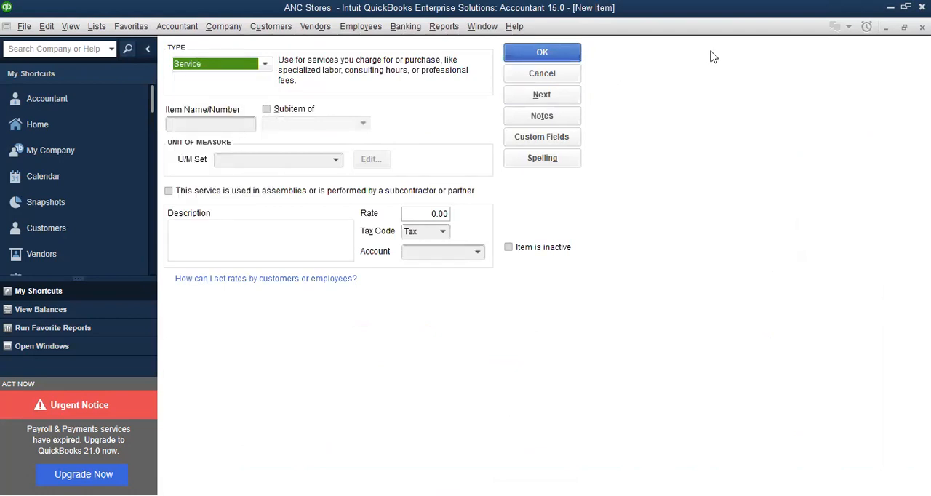
key("Escape")
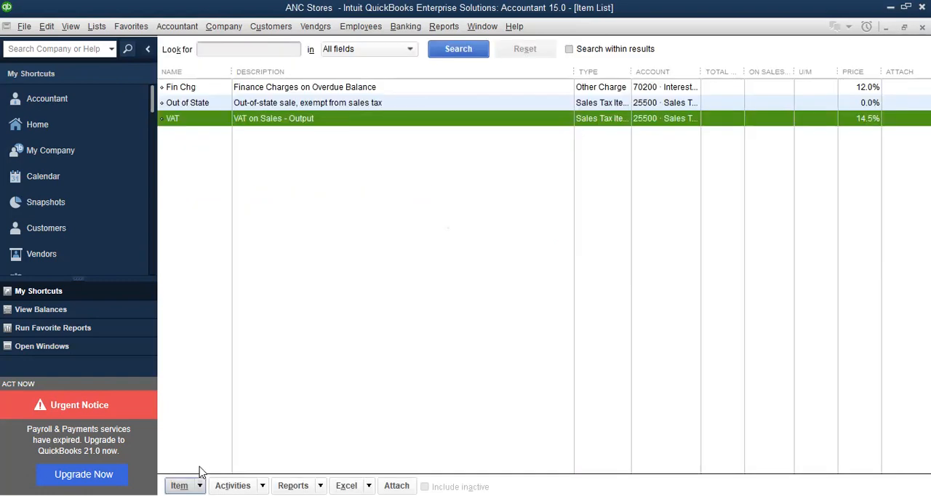
Start a new Sales Tax Item, review its name, description, tax rate and tax agency fields, and close it without saving
left_click(181, 485)
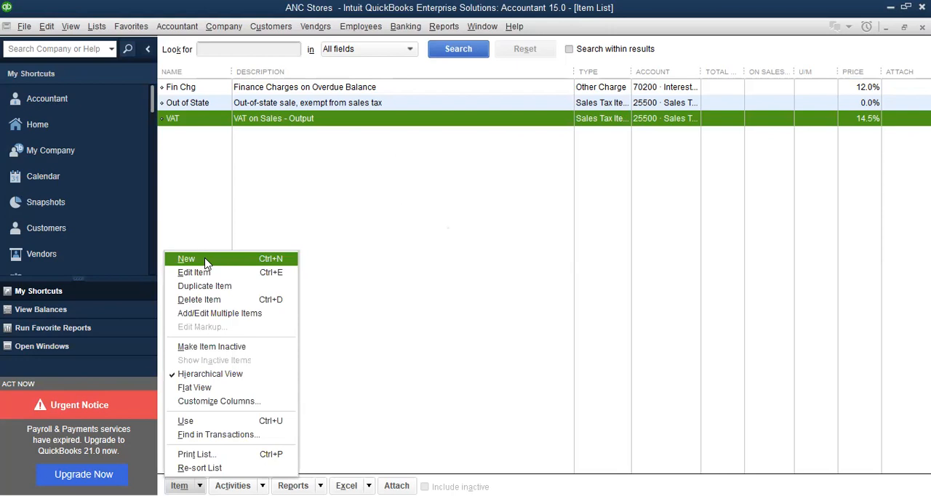
left_click(205, 260)
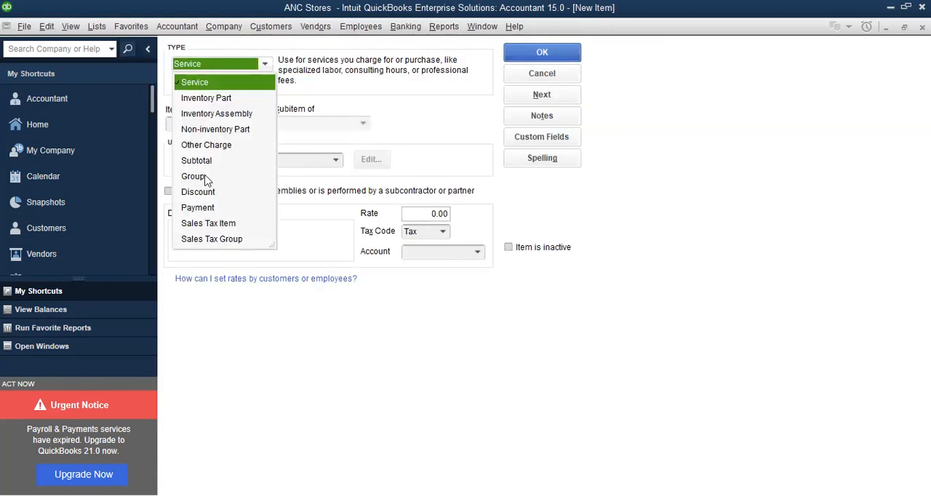
left_click(217, 224)
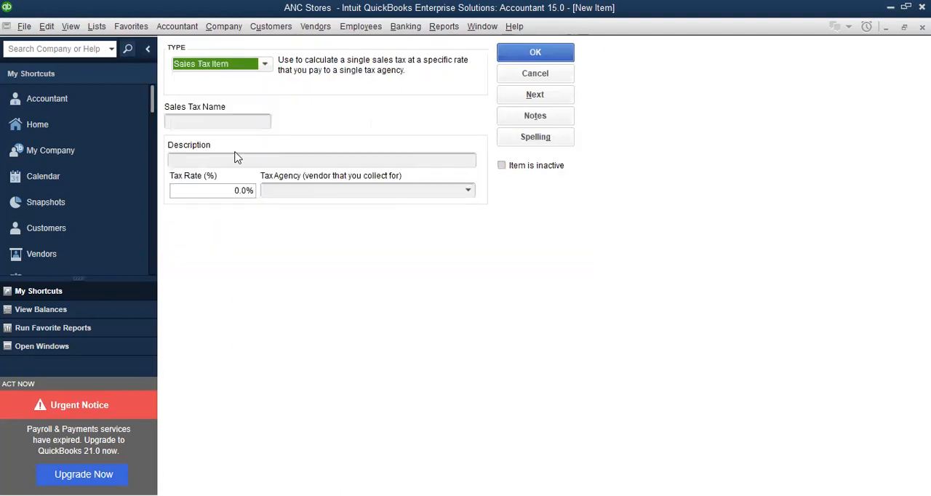
left_click(229, 123)
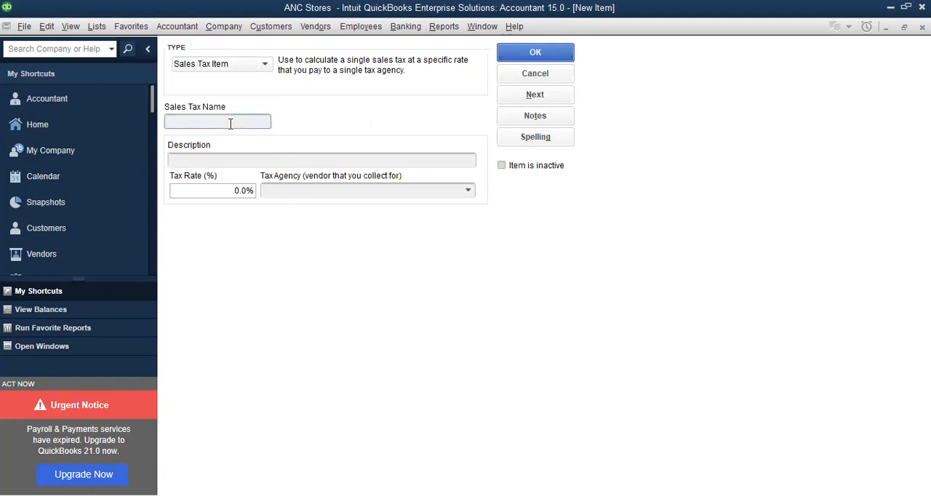
left_click(240, 160)
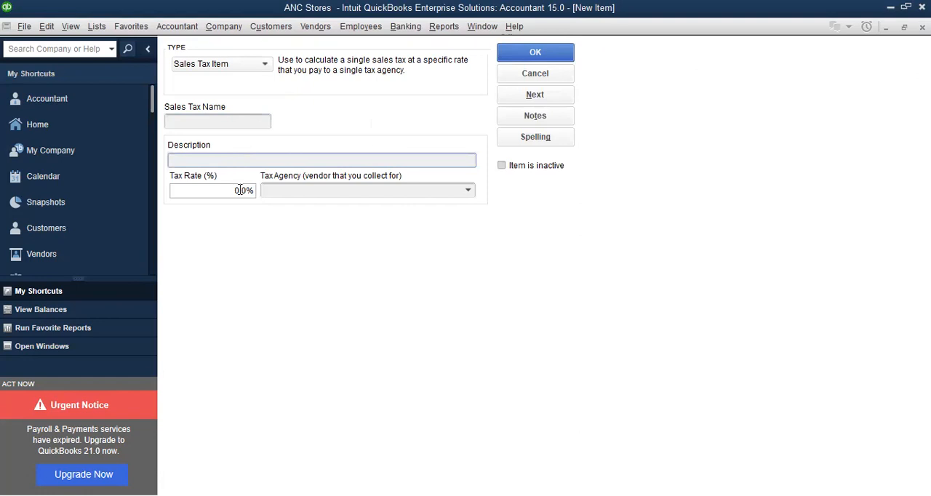
left_click(240, 190)
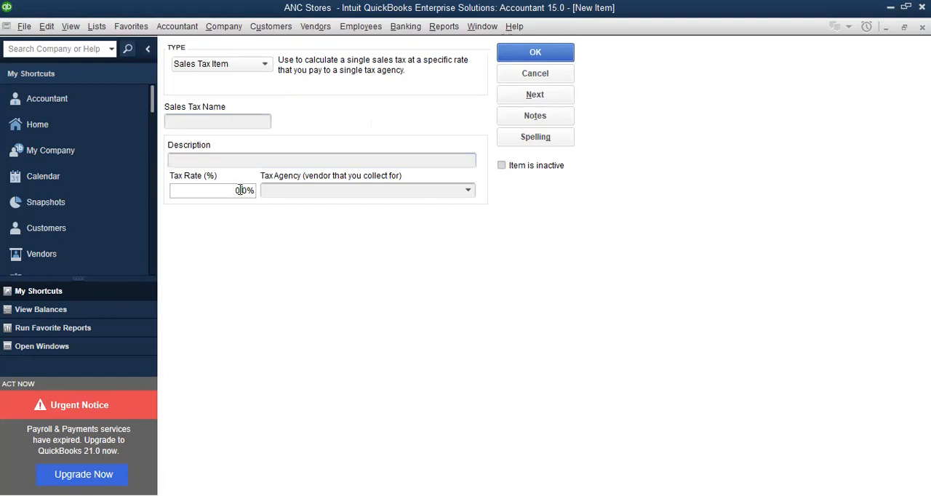
left_click(342, 190)
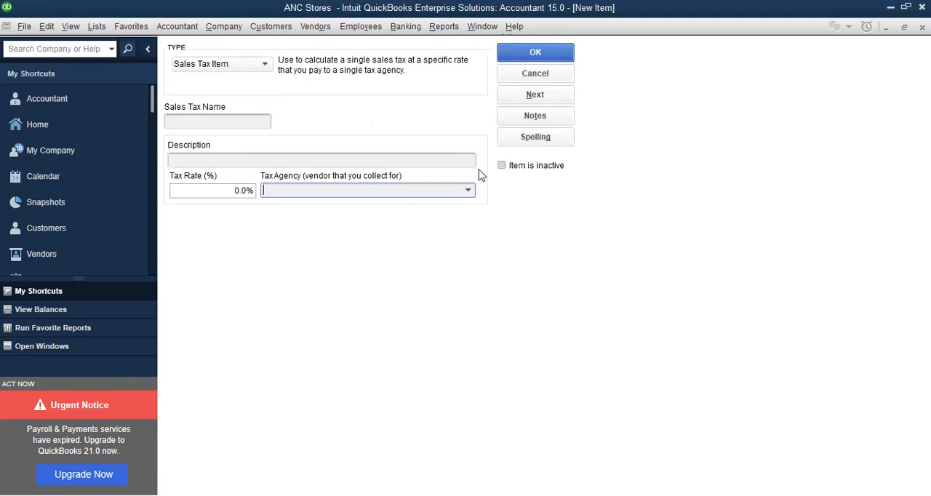
key("Escape")
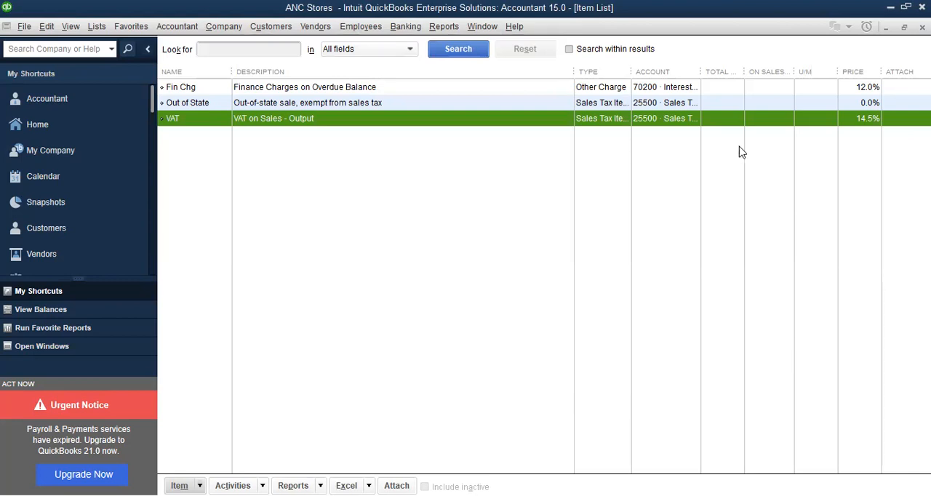
Close the item list to return to the home page and restore the maximized program window to a smaller size
key("Escape")
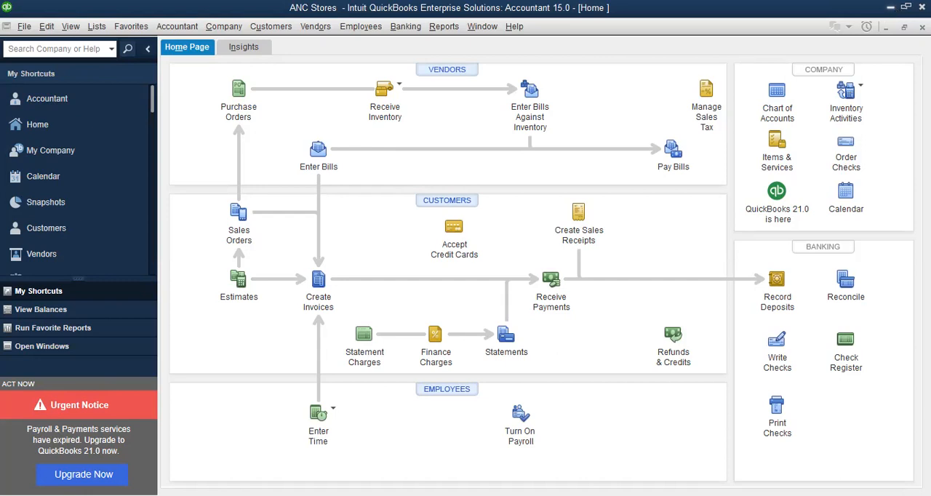
left_click(907, 6)
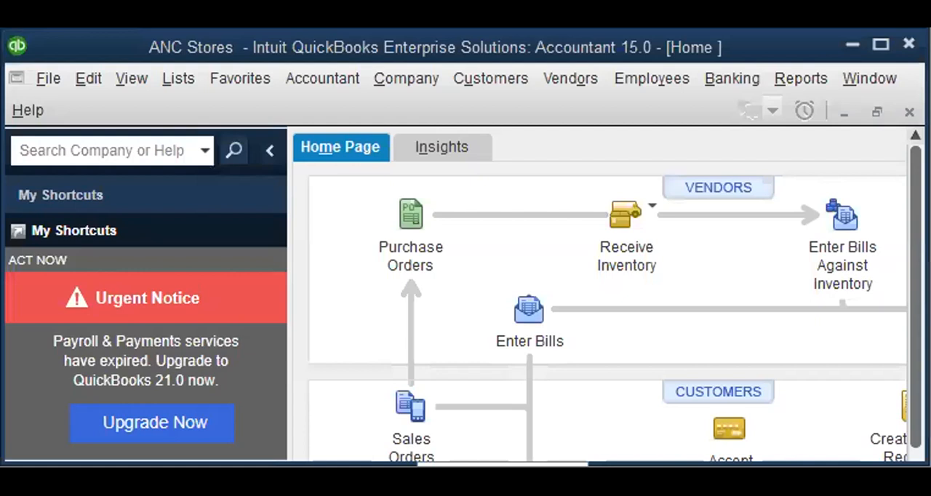
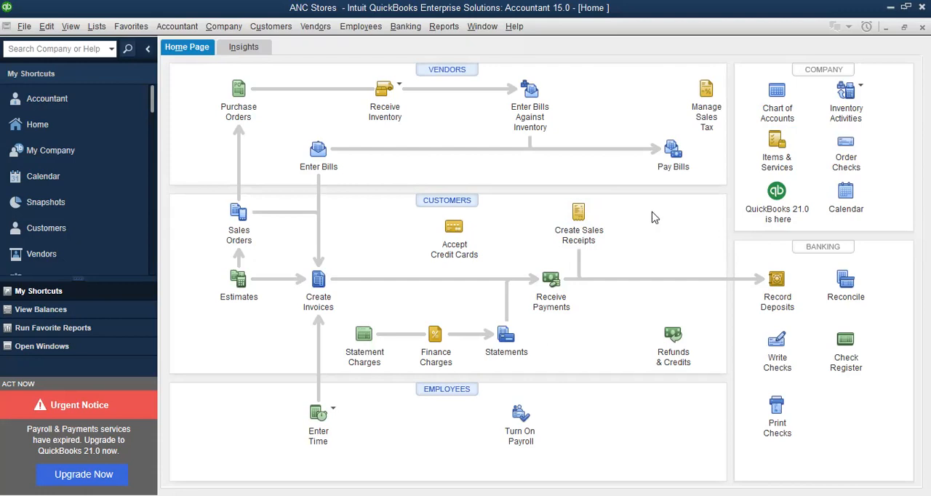
Open the Chart of Accounts from the home page, close it and open it again
left_click(784, 98)
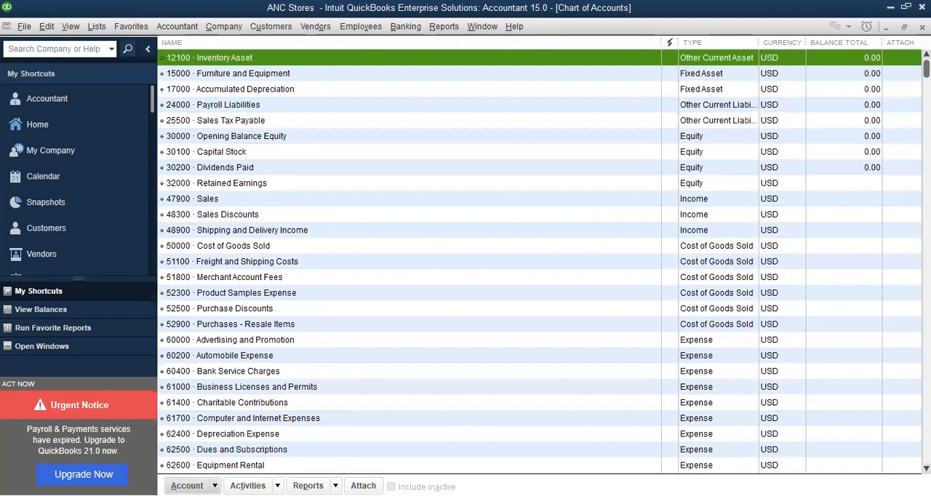
key("Escape")
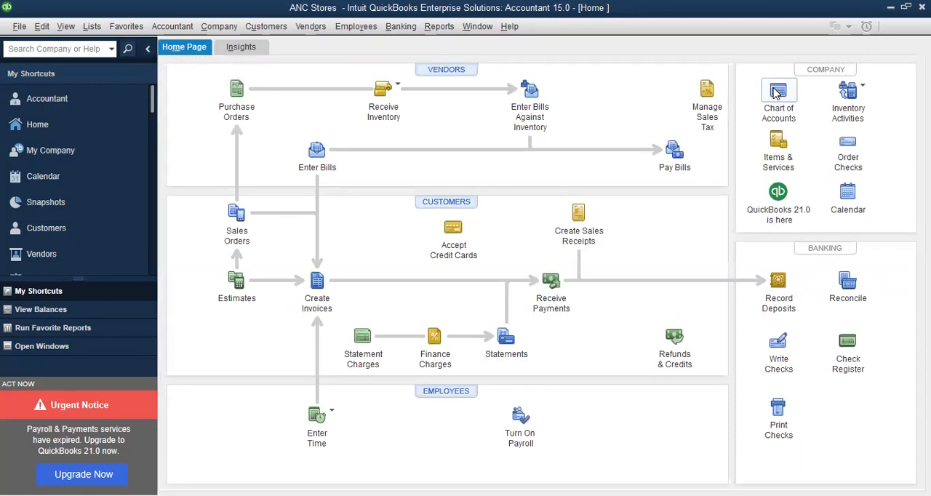
left_click(777, 92)
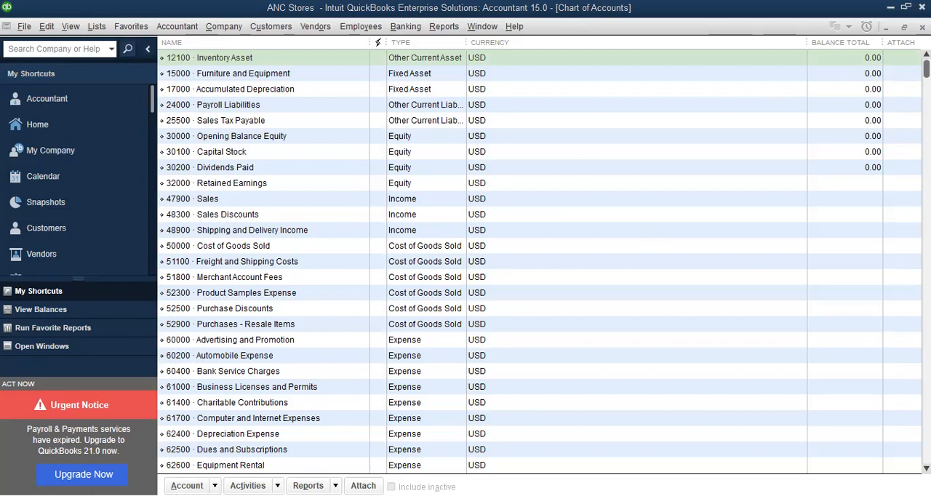
Review the whole list of accounts and their types down to the last account, and return to the start of the list
left_click(619, 340)
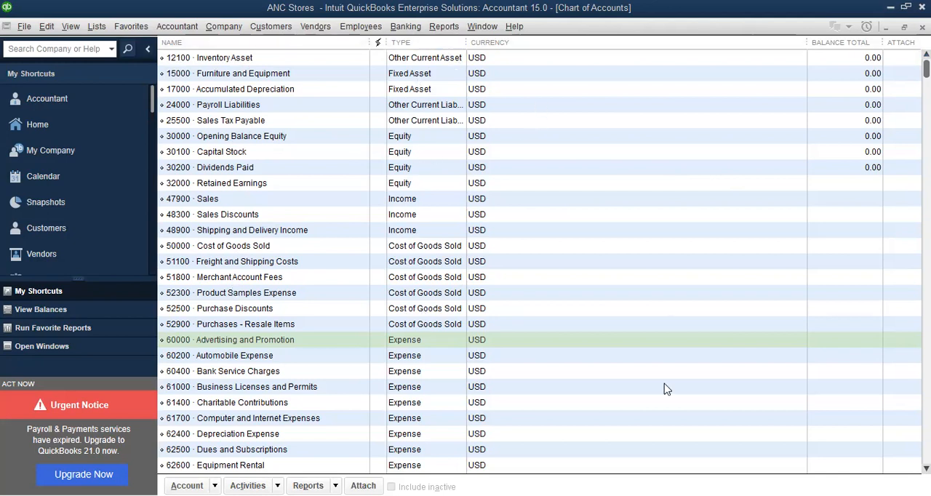
left_click_drag(926, 69, 927, 455)
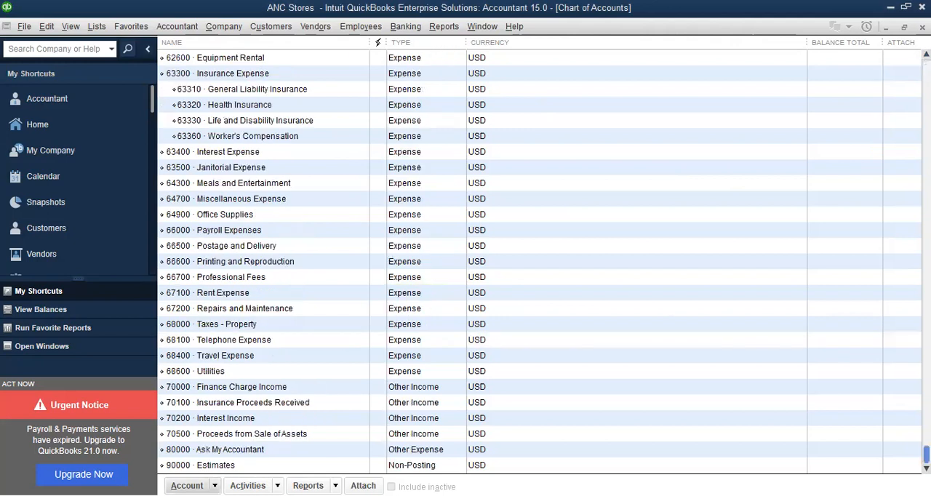
left_click_drag(926, 456, 927, 69)
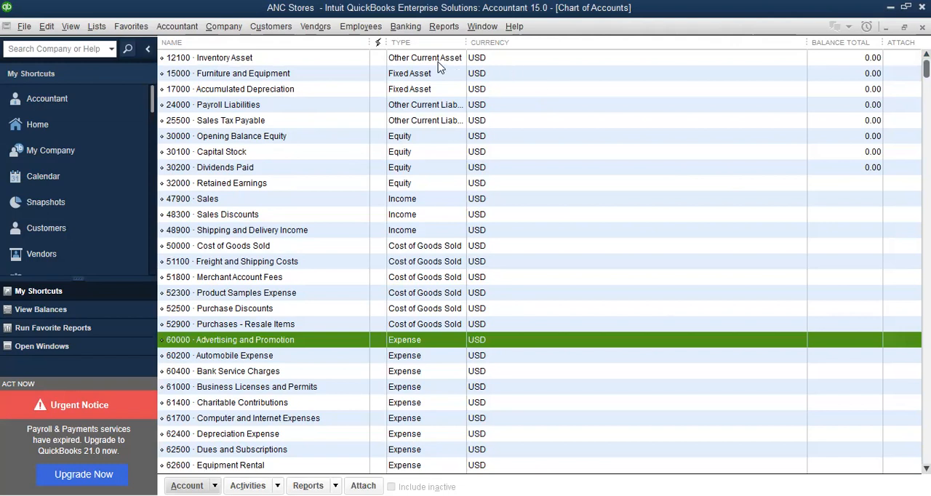
Select the 25500 Sales Tax Payable account and view its available actions, dismissing them without choosing any
left_click(234, 125)
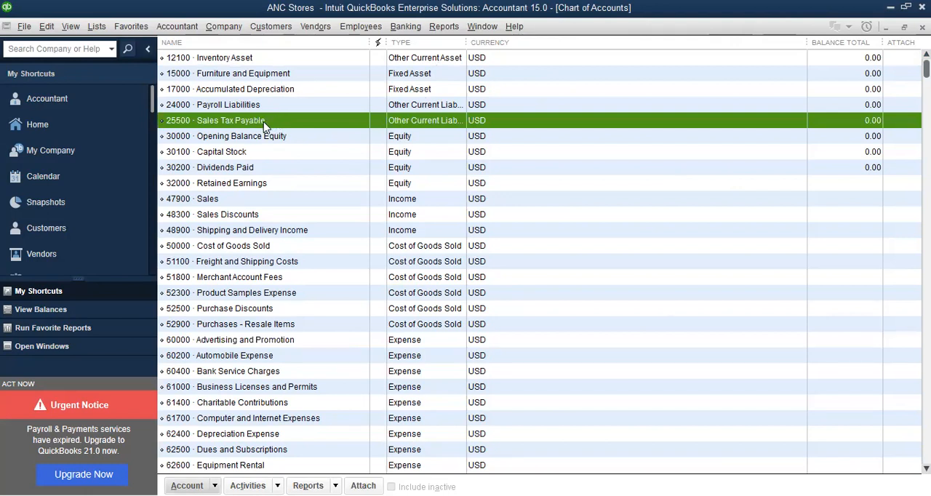
right_click(264, 125)
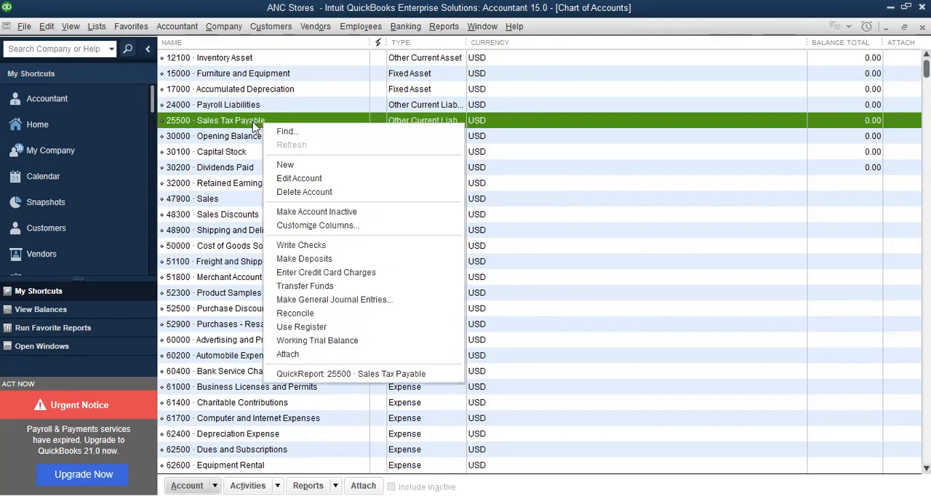
left_click(253, 122)
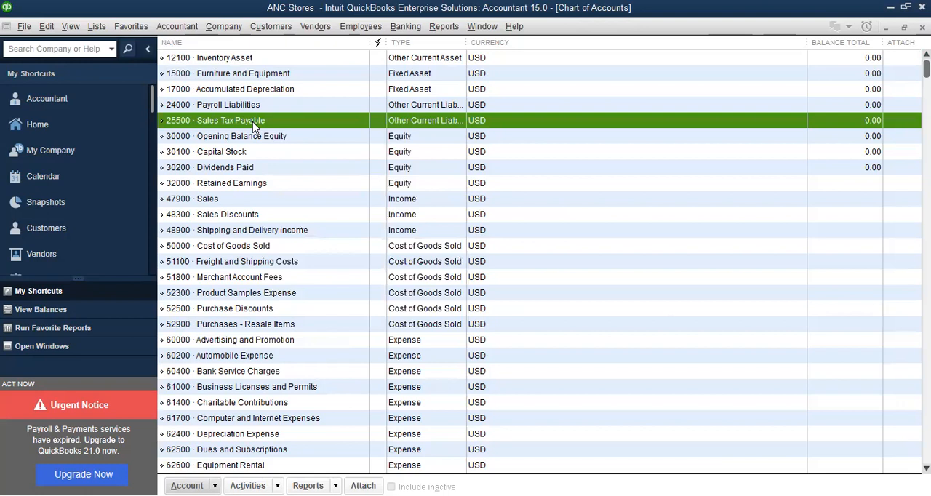